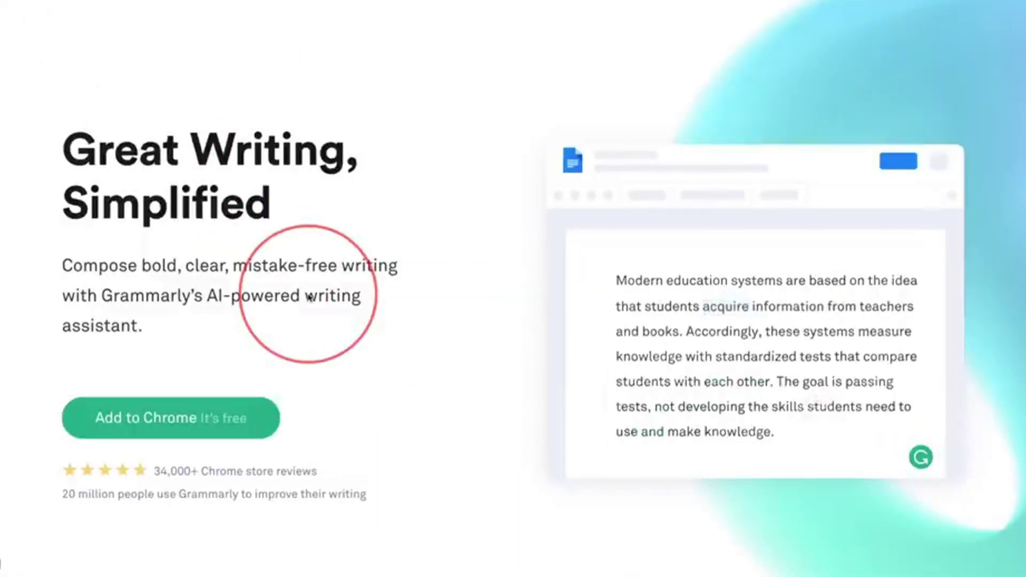
- Look through the Grammarly homepage, covering the supported apps and writing features, down to the footer links
scroll(310, 297, "down", 2)
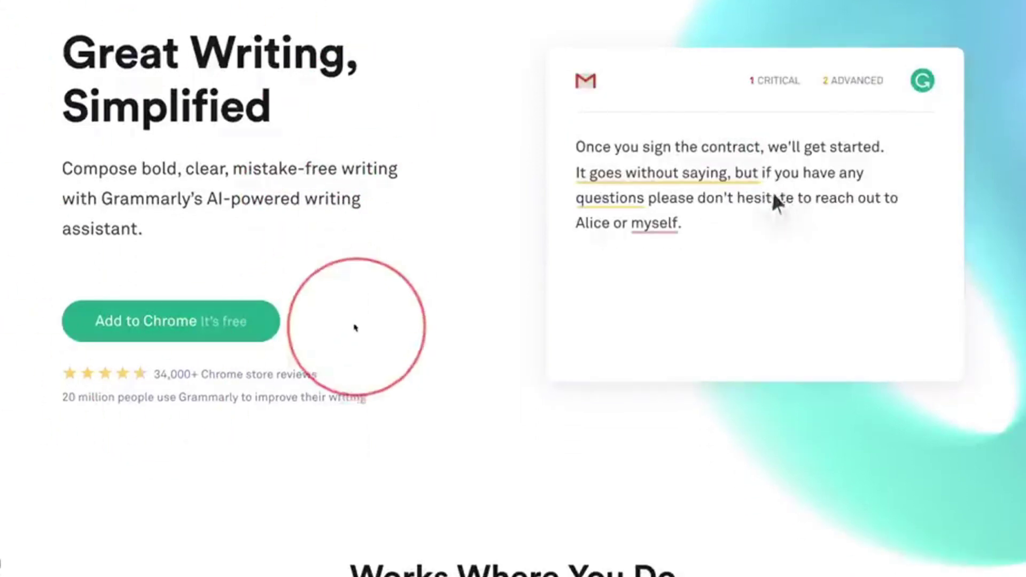
scroll(305, 346, "down", 10)
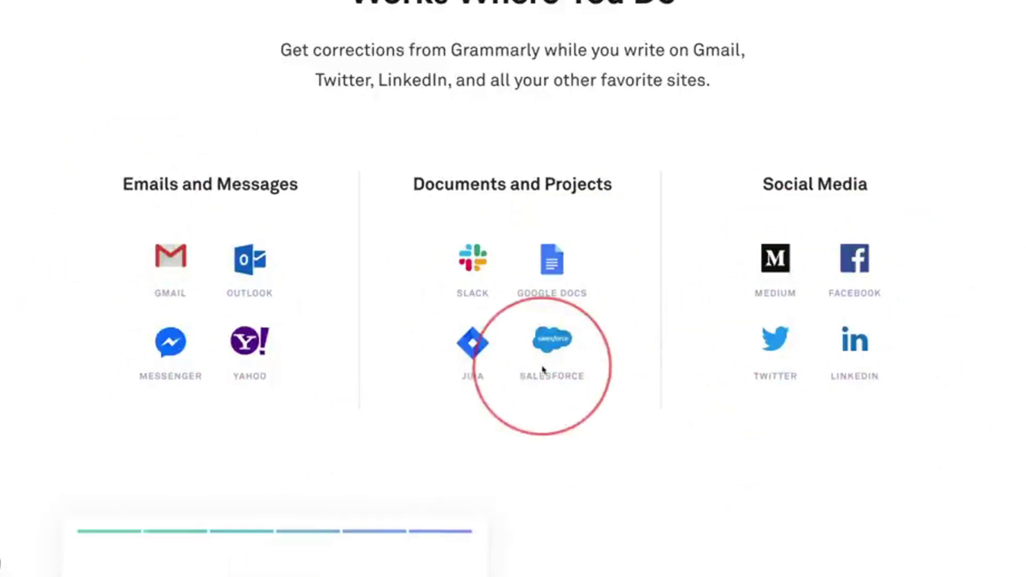
scroll(543, 364, "down", 2)
scroll(542, 370, "down", 1)
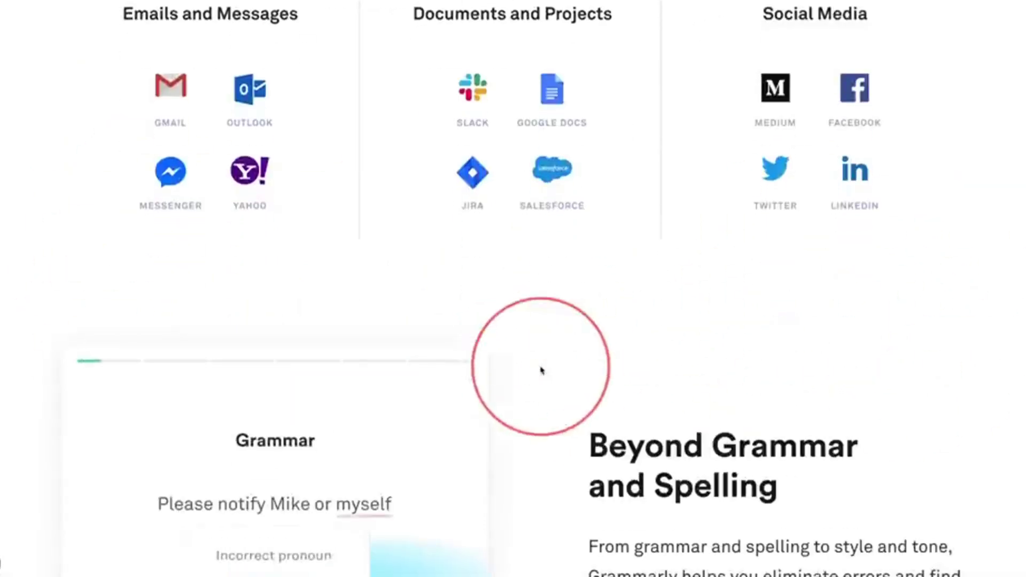
scroll(593, 379, "down", 3)
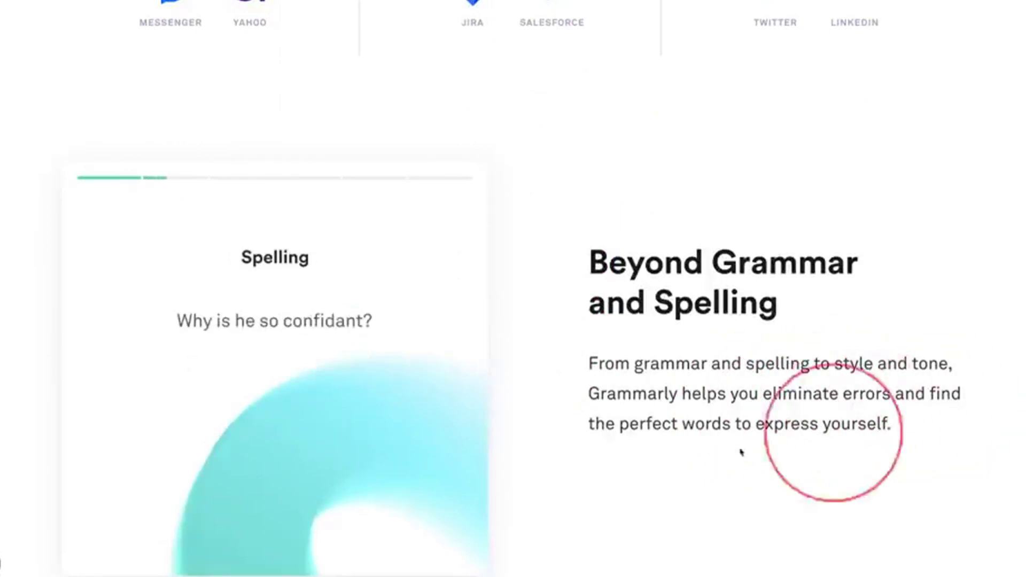
scroll(604, 425, "down", 2)
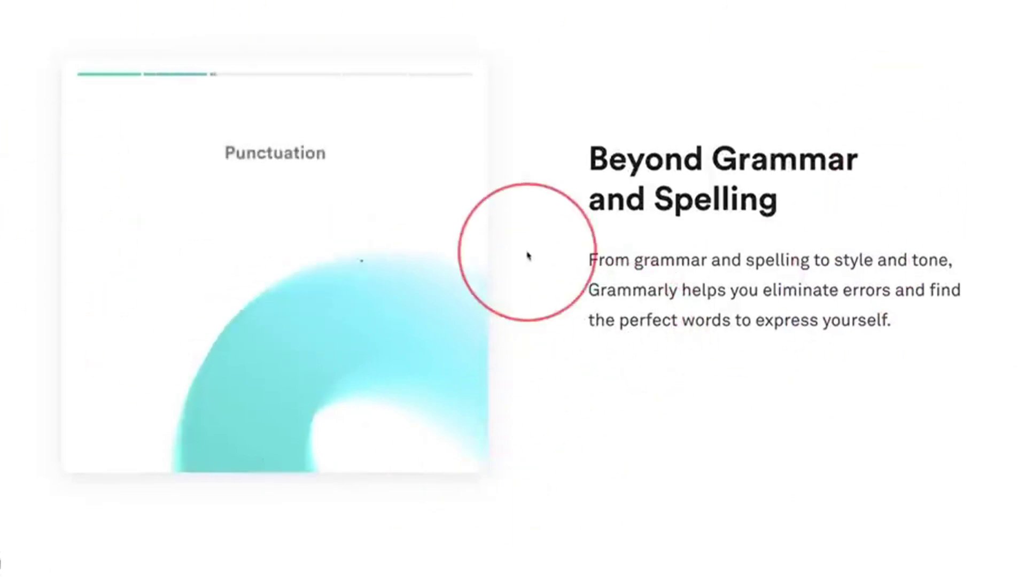
scroll(528, 256, "down", 15)
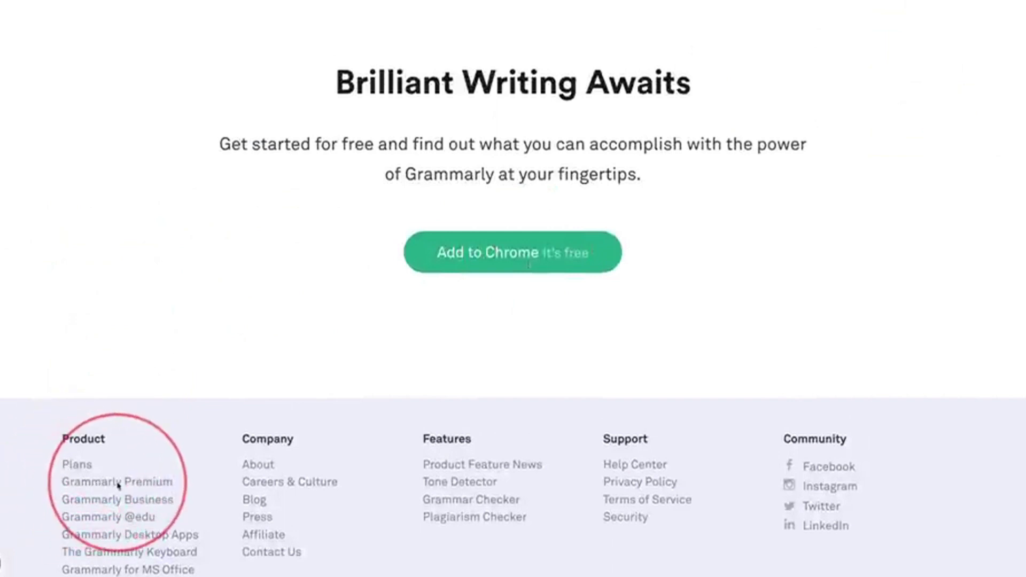
- Open the Grammarly Premium page and examine the side-by-side feature comparison of free and Premium accounts
left_click(90, 482)
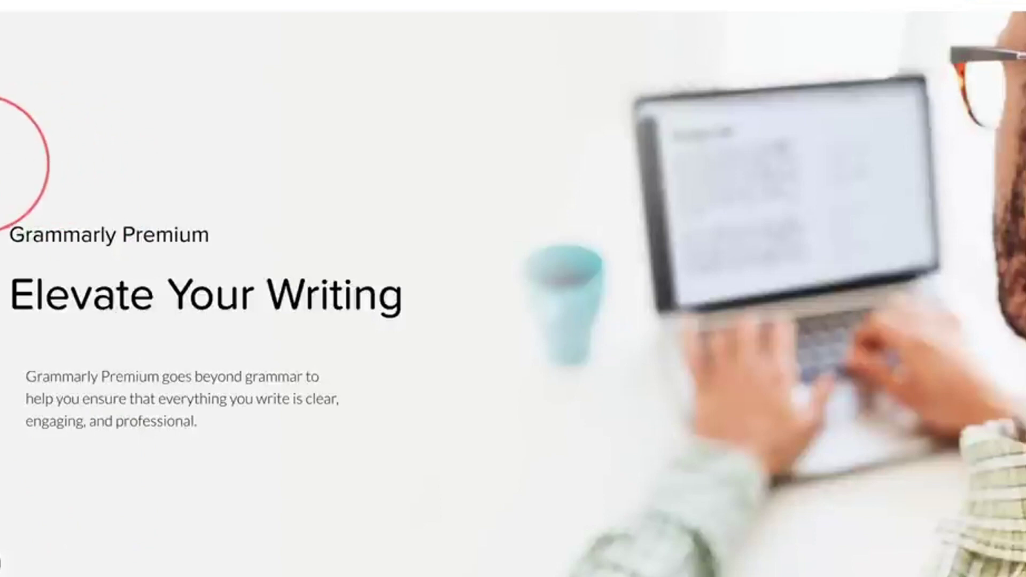
scroll(1, 163, "down", 3)
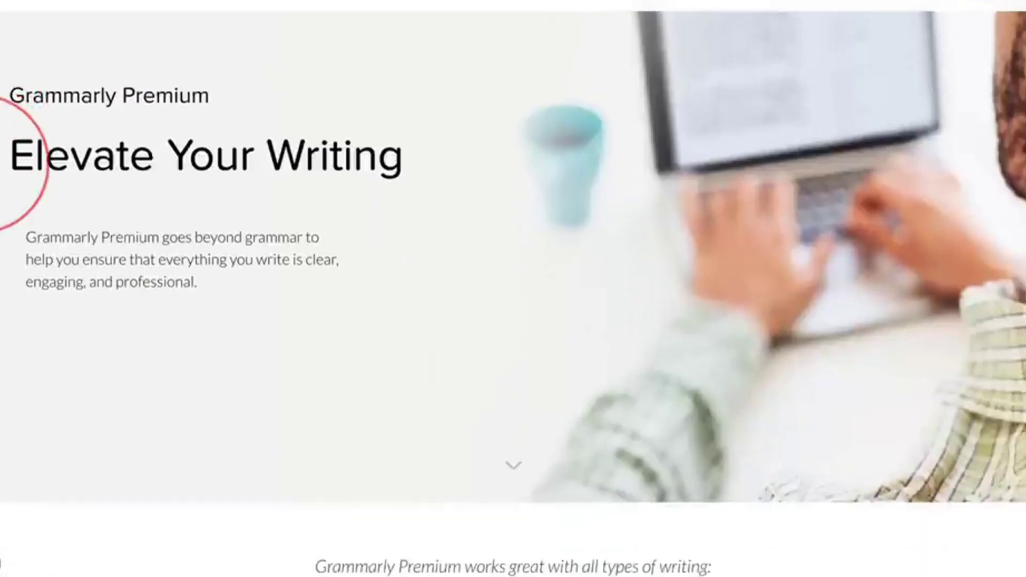
scroll(314, 213, "down", 10)
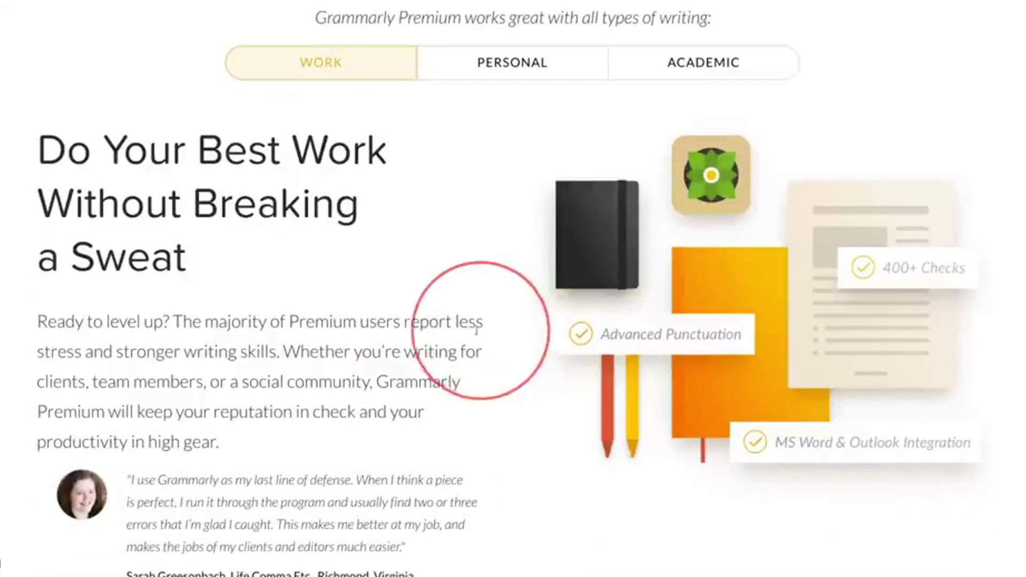
scroll(476, 326, "down", 4)
scroll(477, 331, "down", 10)
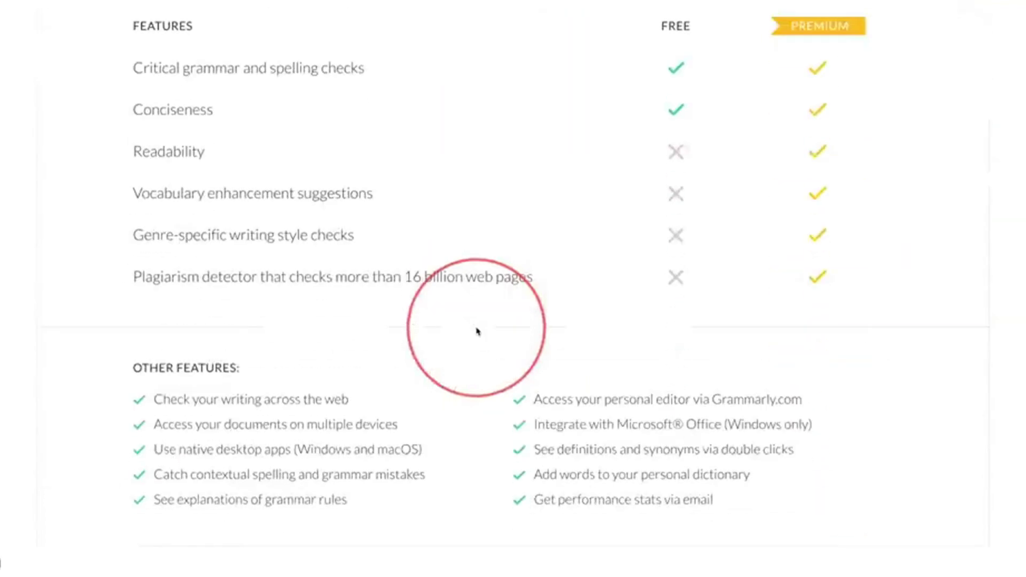
scroll(476, 333, "up", 2)
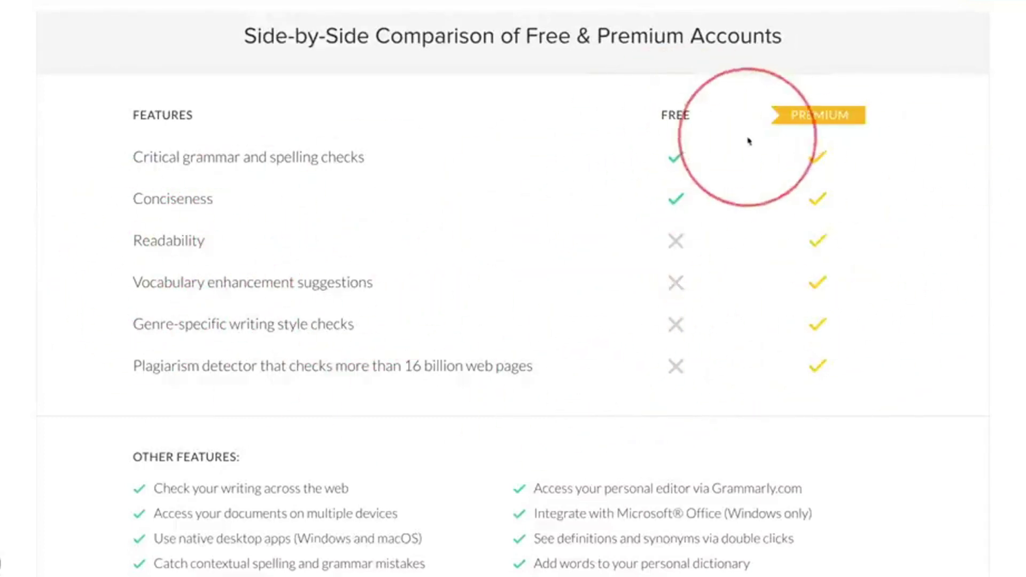
scroll(773, 279, "down", 10)
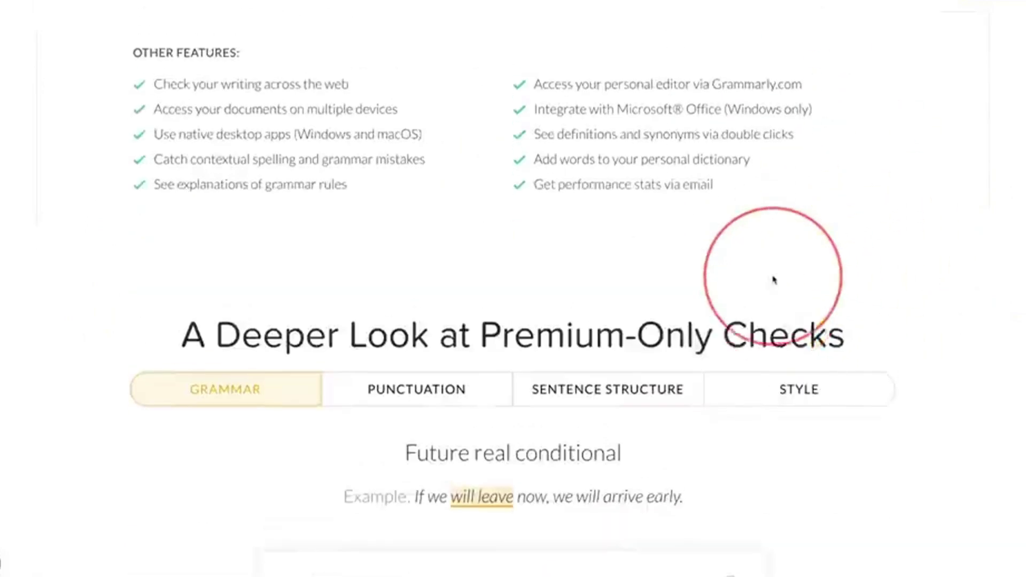
scroll(774, 279, "up", 20)
scroll(774, 279, "down", 8)
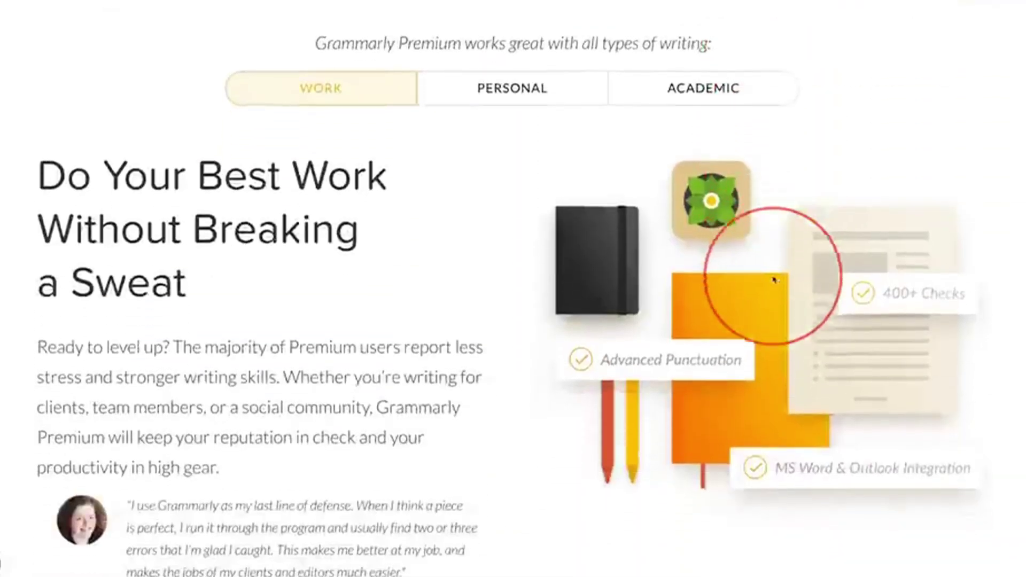
- Review the Premium page down to the pricing of the monthly, quarterly and annual plans
scroll(779, 280, "up", 10)
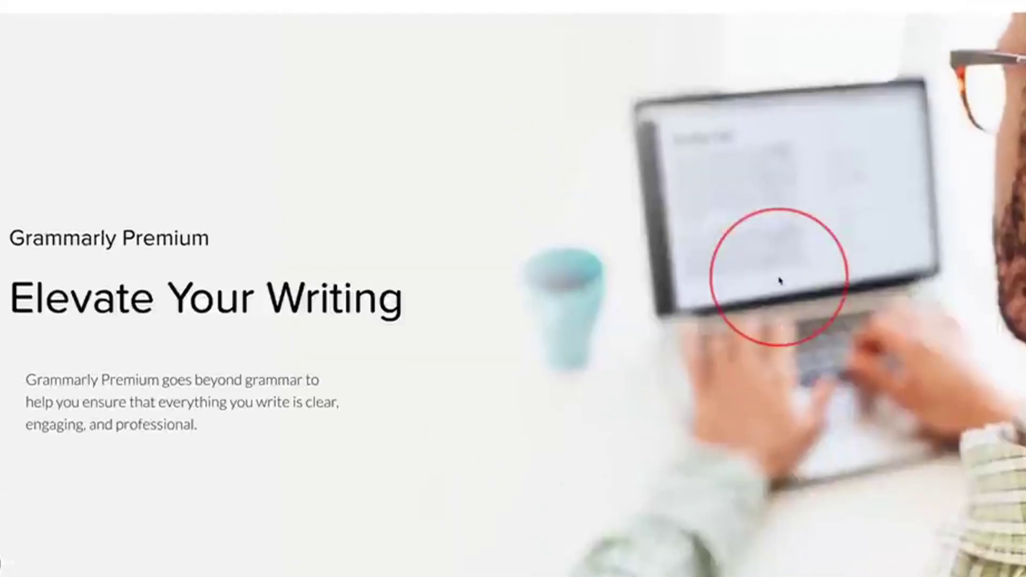
scroll(779, 280, "down", 5)
scroll(779, 280, "down", 8)
scroll(781, 283, "up", 2)
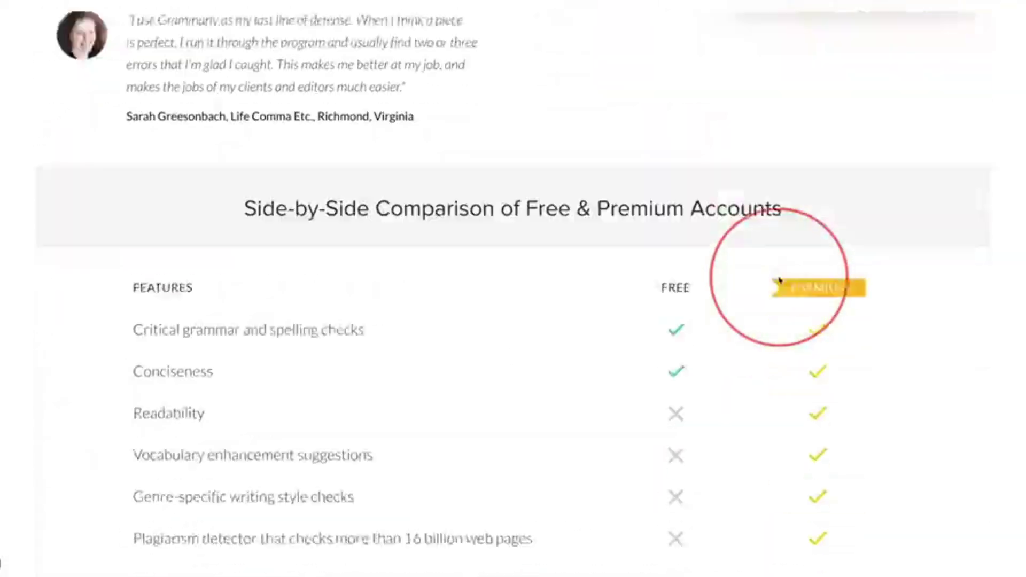
scroll(777, 284, "down", 6)
scroll(795, 279, "down", 12)
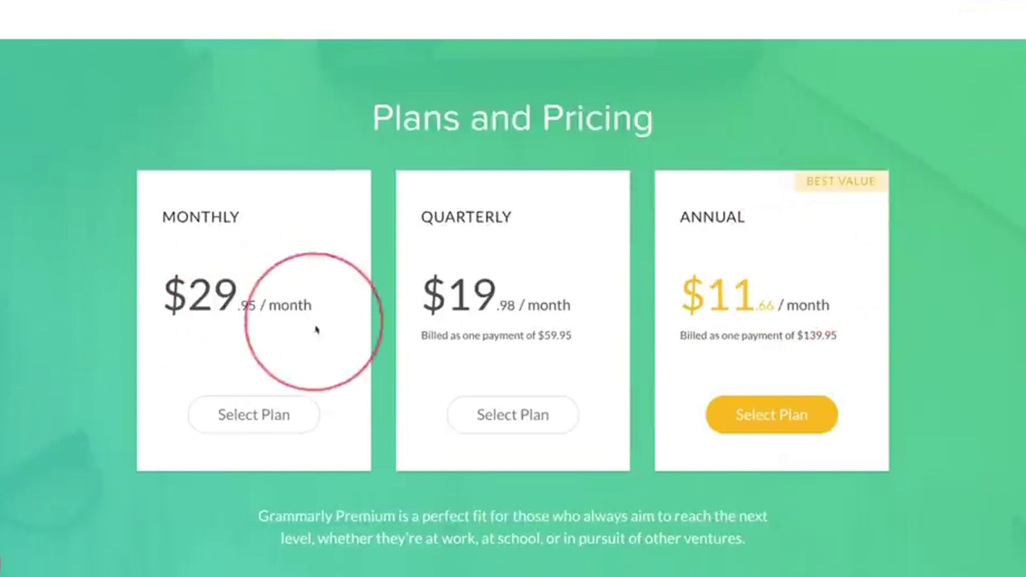
scroll(783, 286, "up", 1)
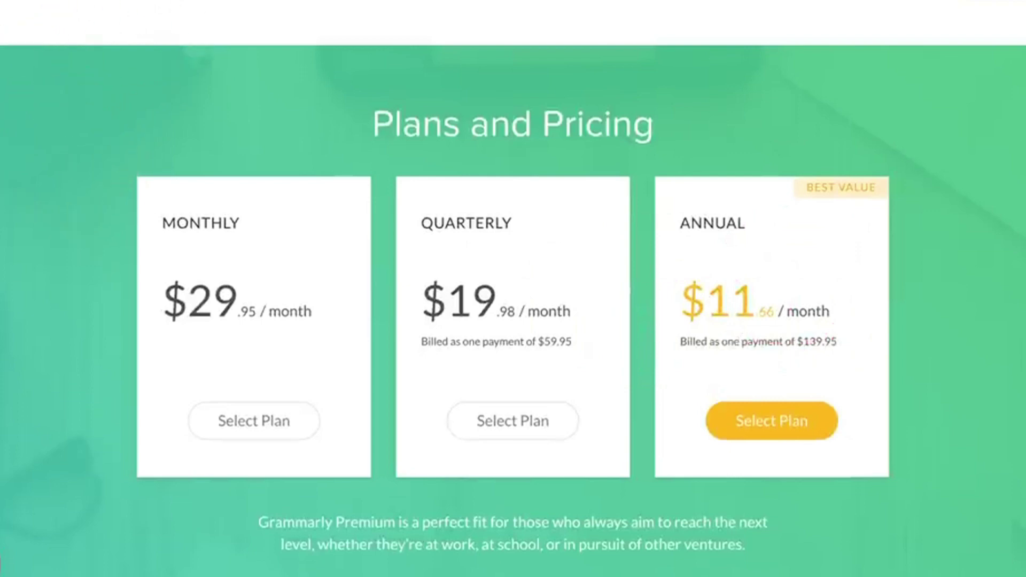
scroll(64, 297, "down", 4)
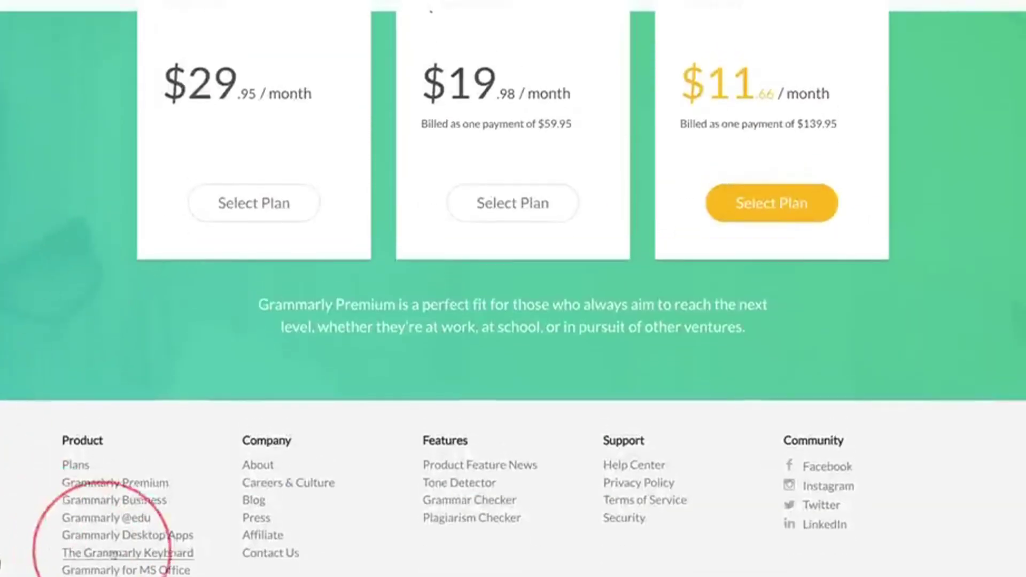
- View the Grammarly Desktop Apps and Grammarly for MS Office pages, and return to the homepage
left_click(114, 540)
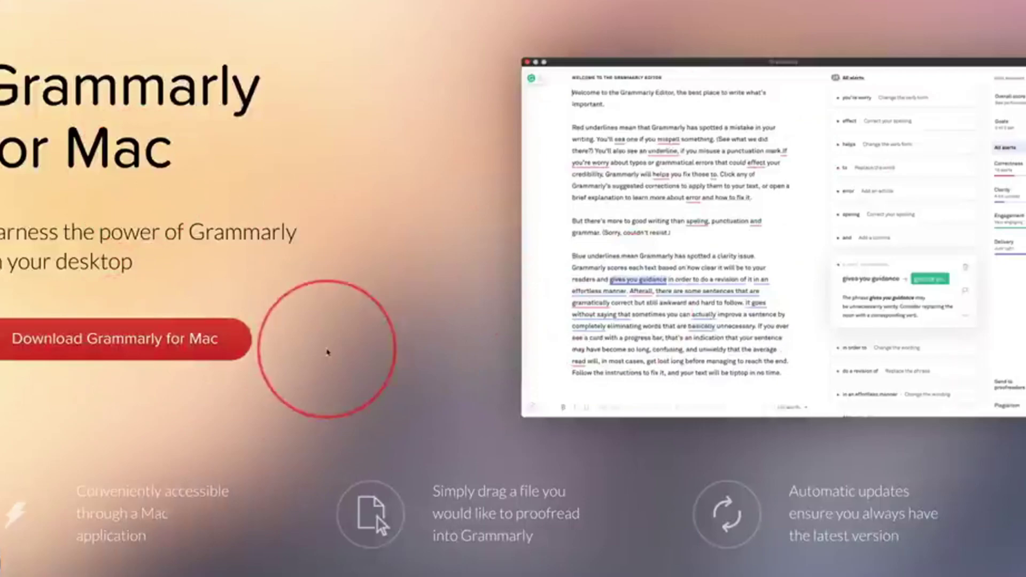
scroll(326, 351, "down", 4)
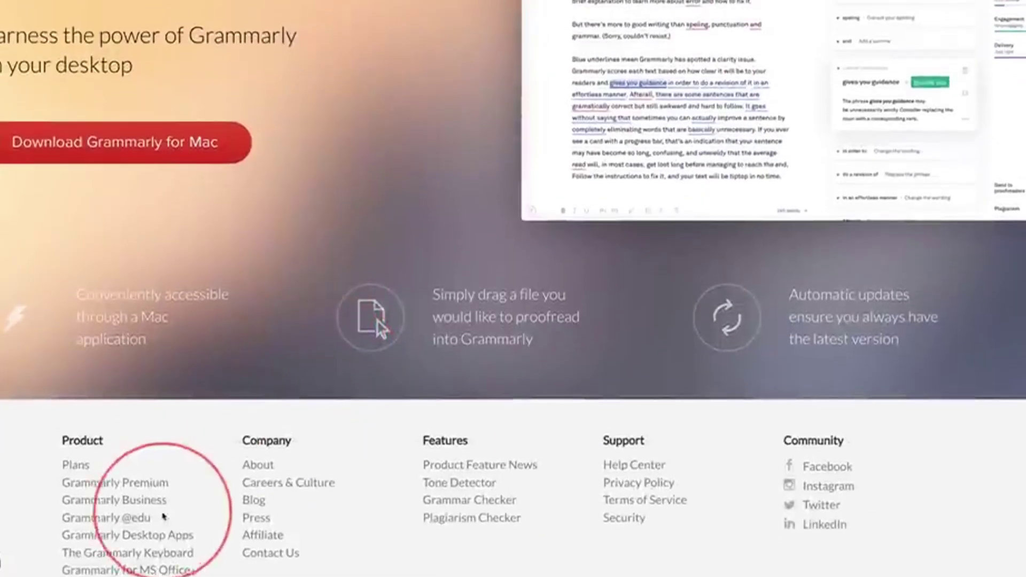
left_click(101, 571)
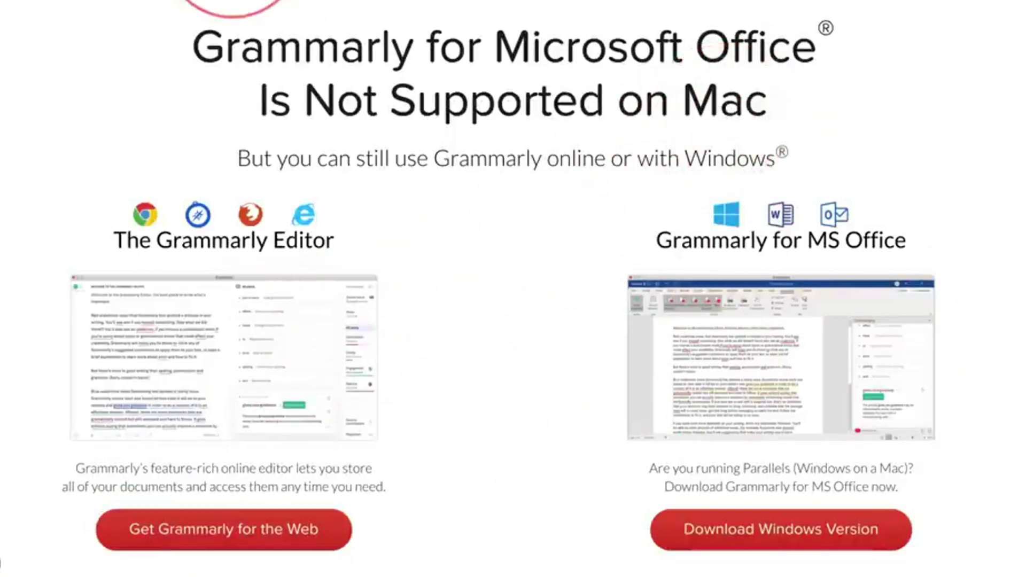
left_click(0, 0)
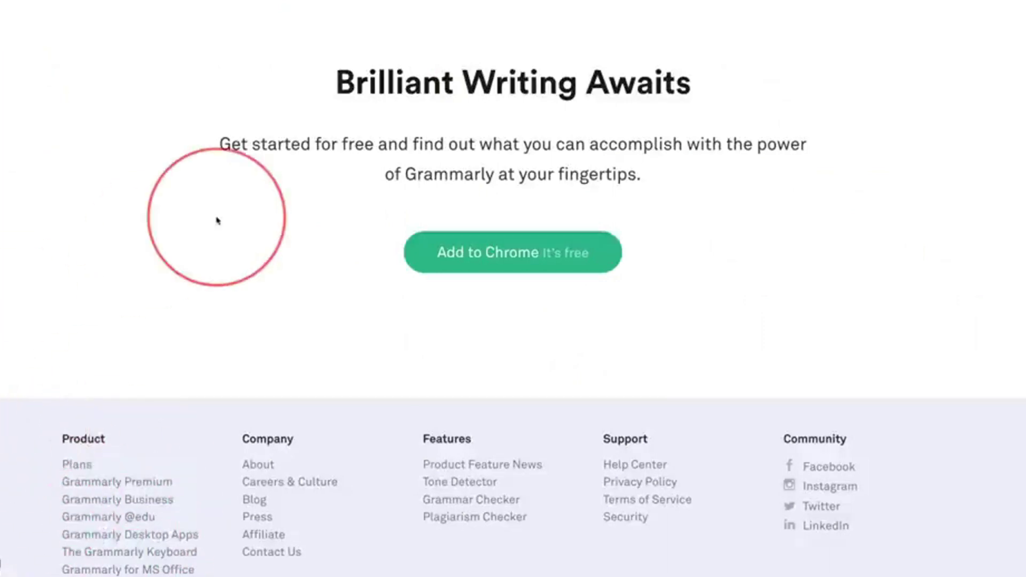
- Add the free Grammarly for Chrome extension from the Chrome Web Store, starting at the homepage offer
scroll(217, 221, "up", 20)
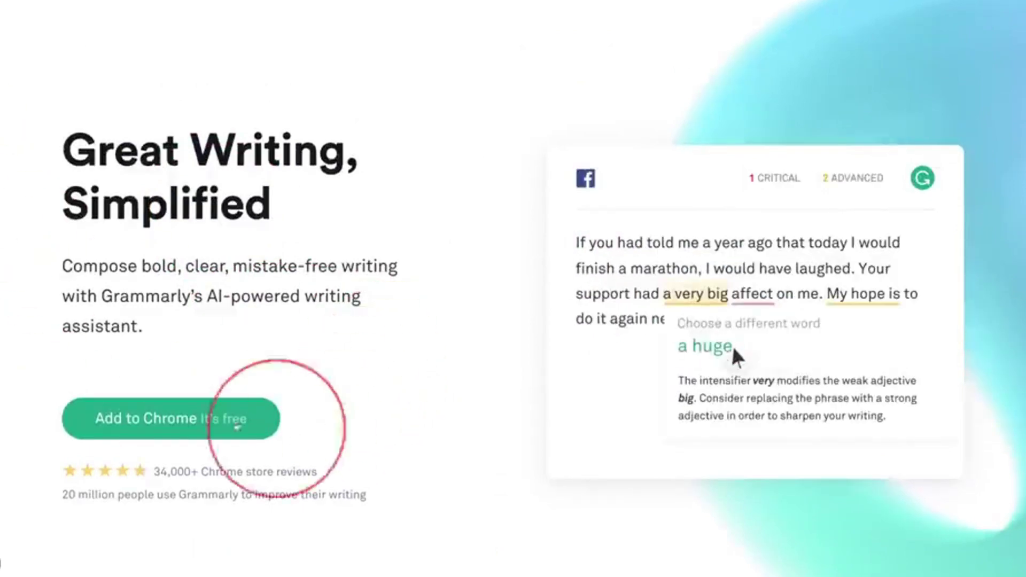
scroll(91, 401, "down", 20)
scroll(32, 395, "up", 20)
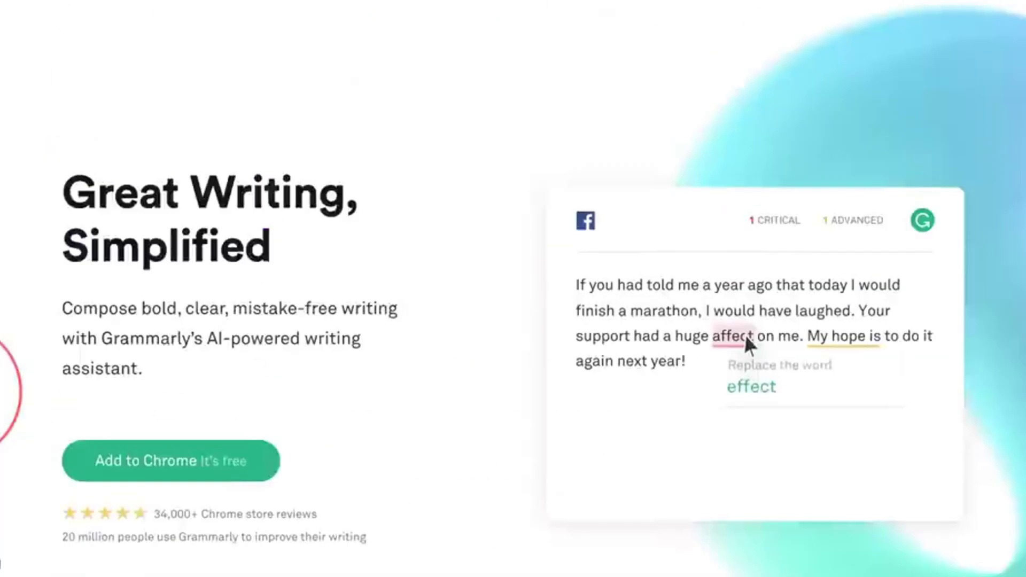
scroll(126, 447, "down", 1)
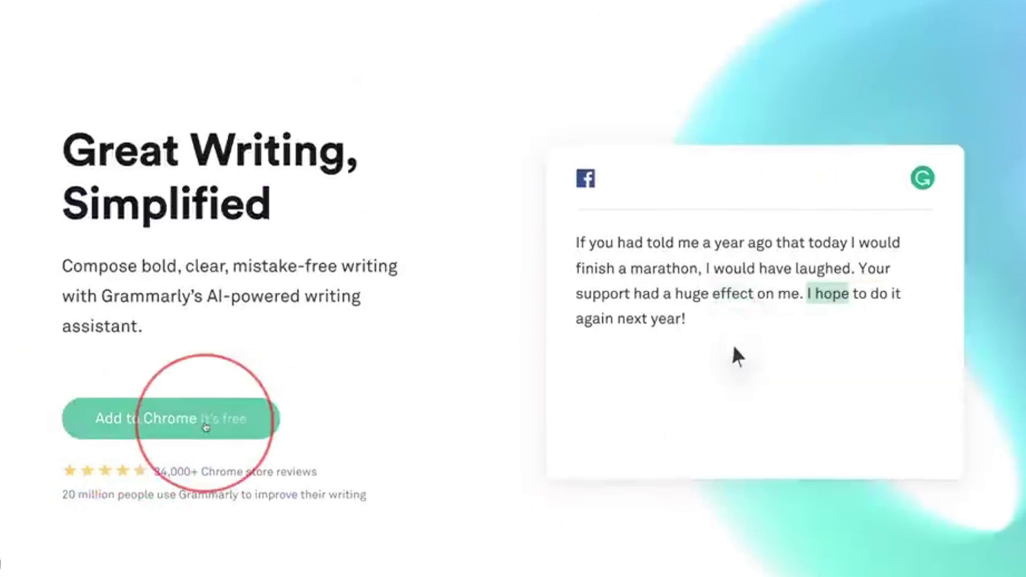
left_click(155, 424)
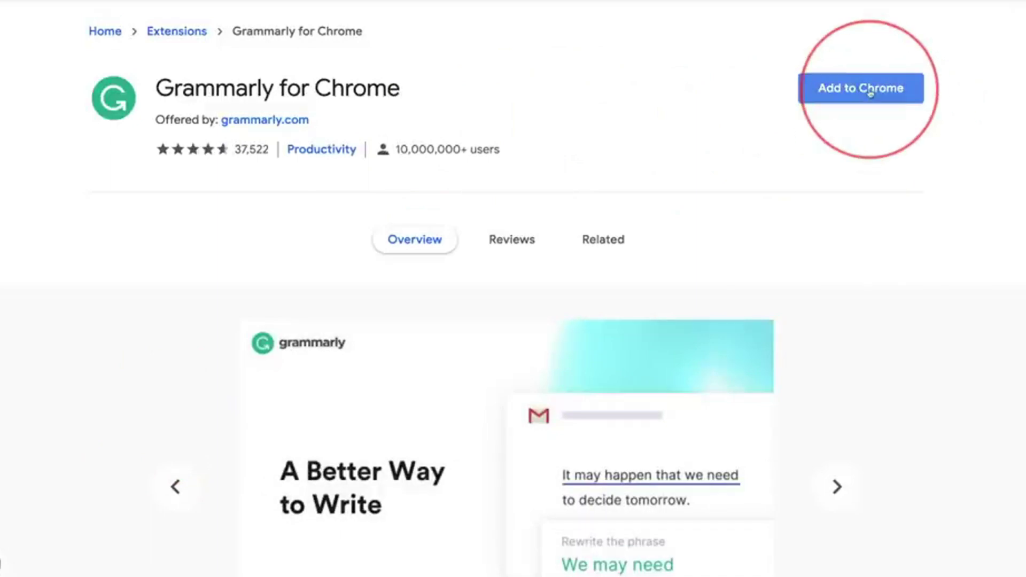
left_click(844, 92)
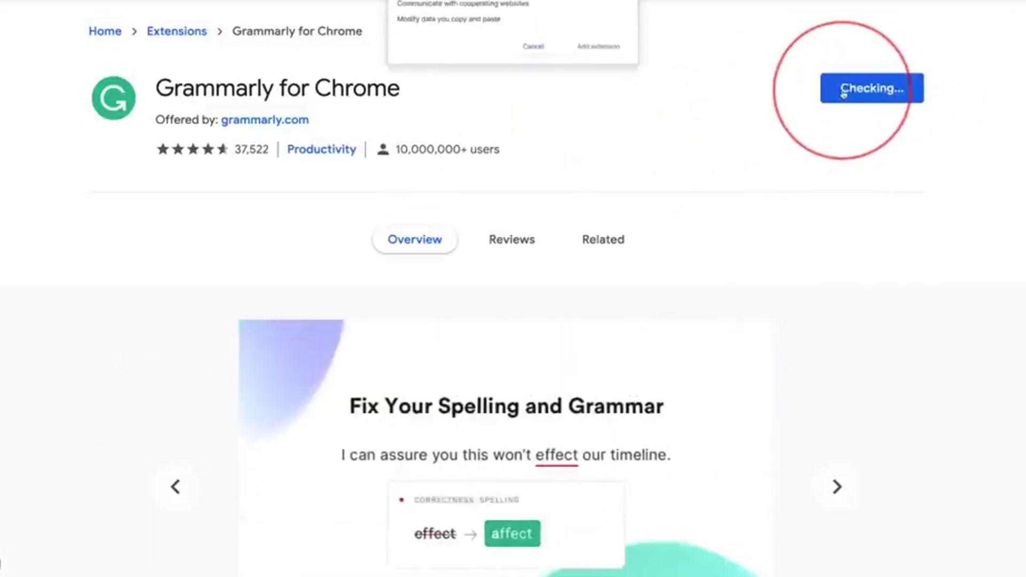
left_click(601, 79)
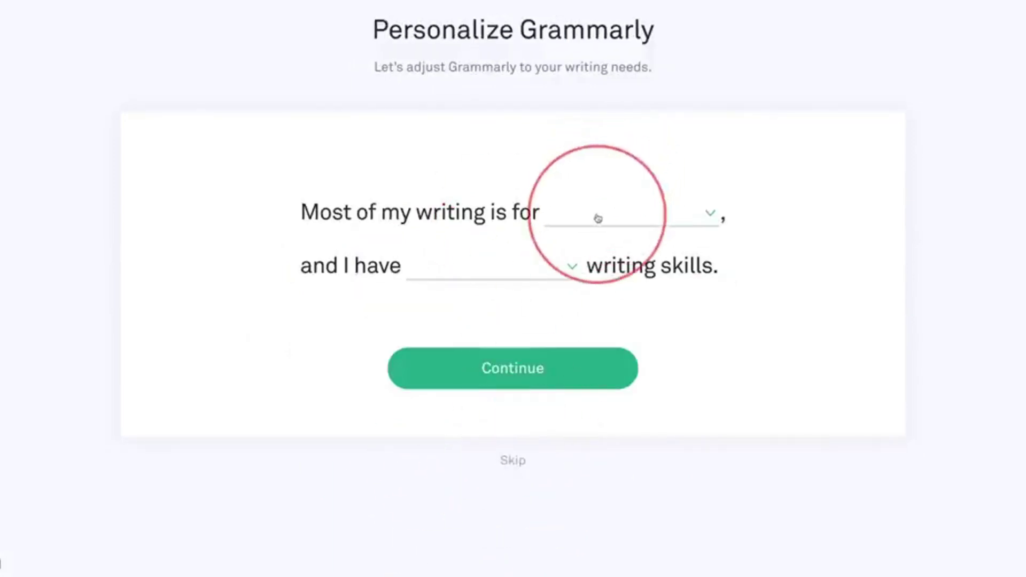
- Personalize Grammarly for work writing with intermediate writing skills and continue
left_click(596, 217)
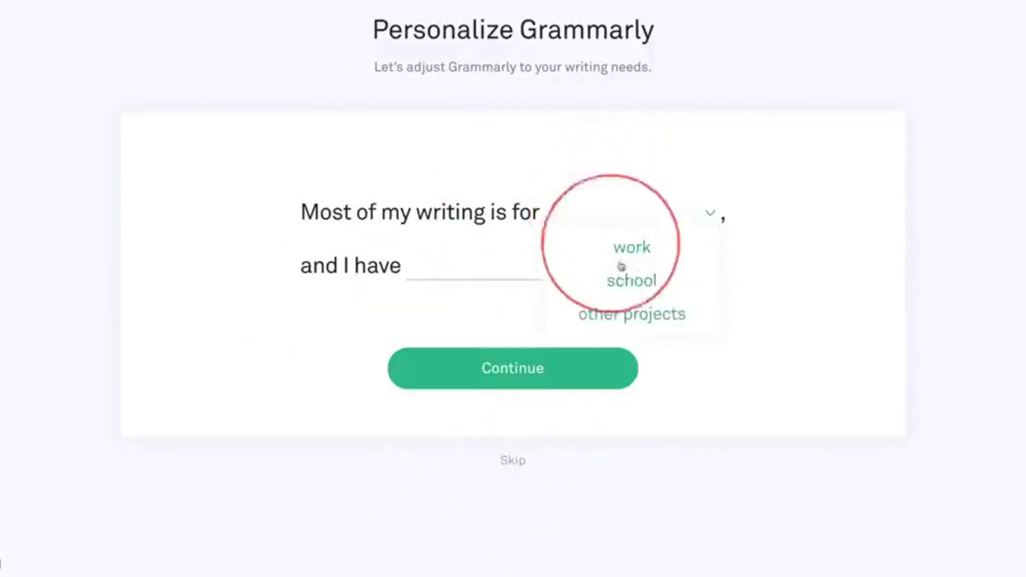
left_click(631, 251)
left_click(481, 270)
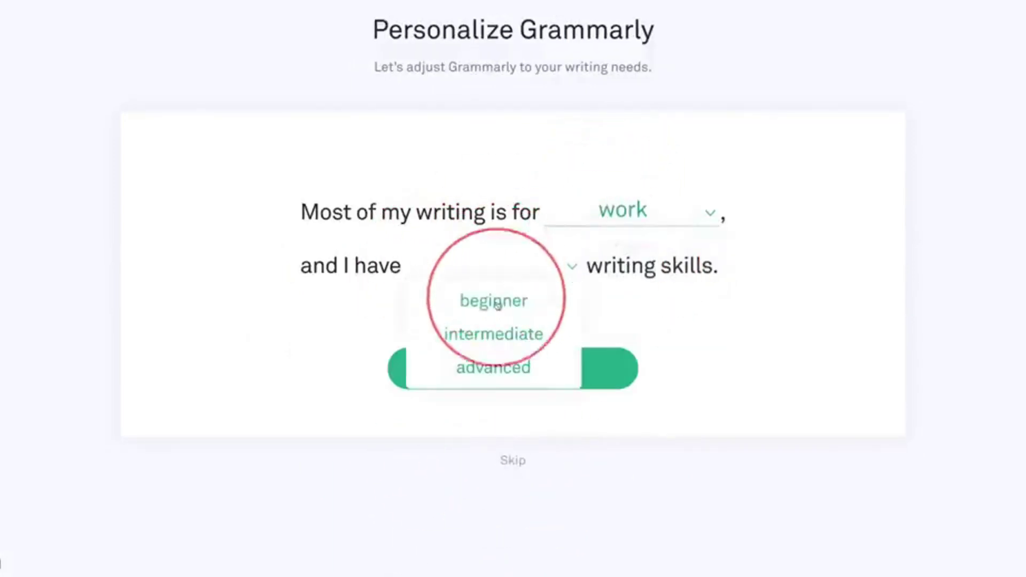
left_click(499, 335)
left_click(521, 369)
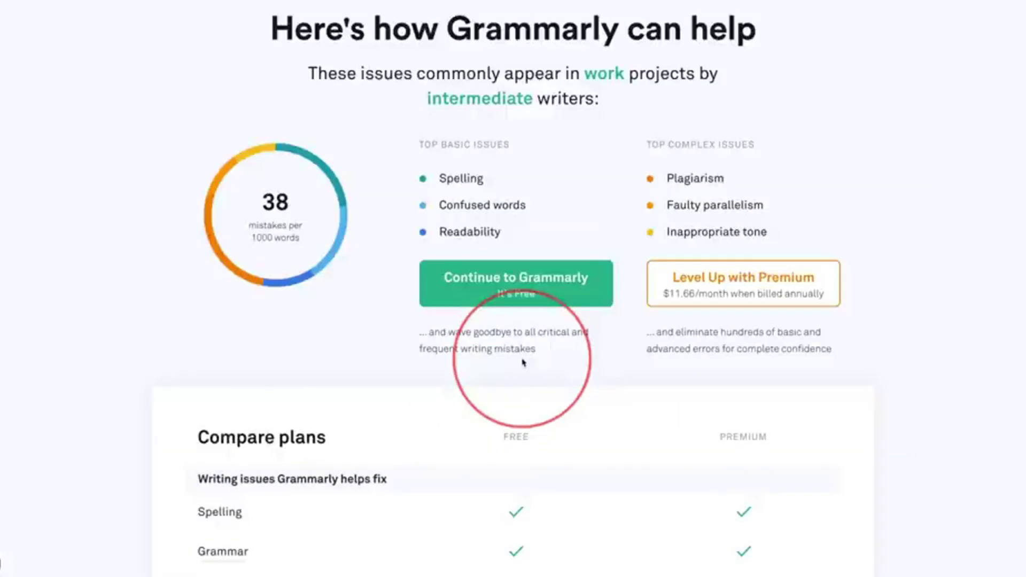
- Examine which writing issues the free and Premium plans cover in the plan comparison
scroll(523, 363, "down", 4)
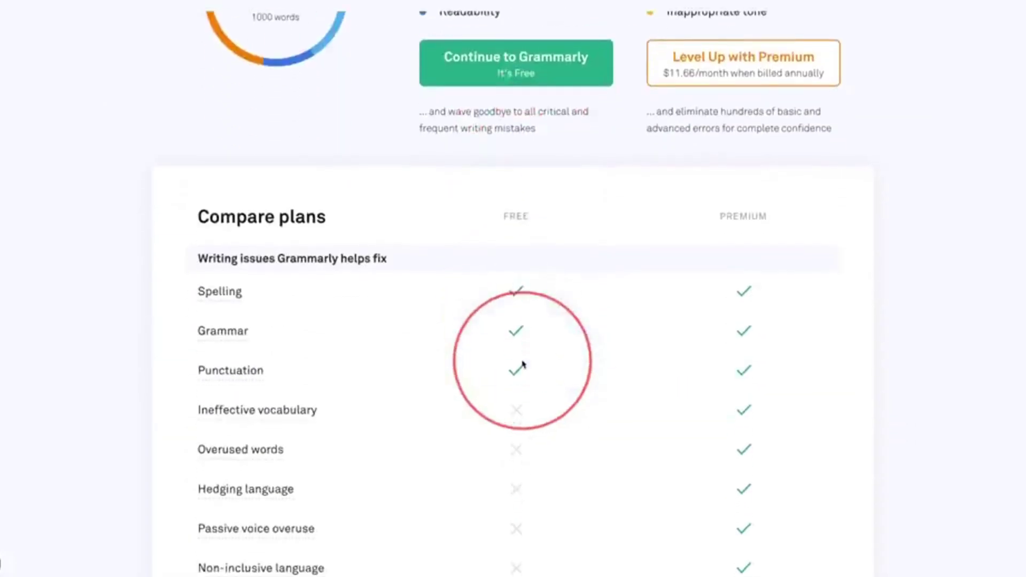
scroll(522, 363, "up", 2)
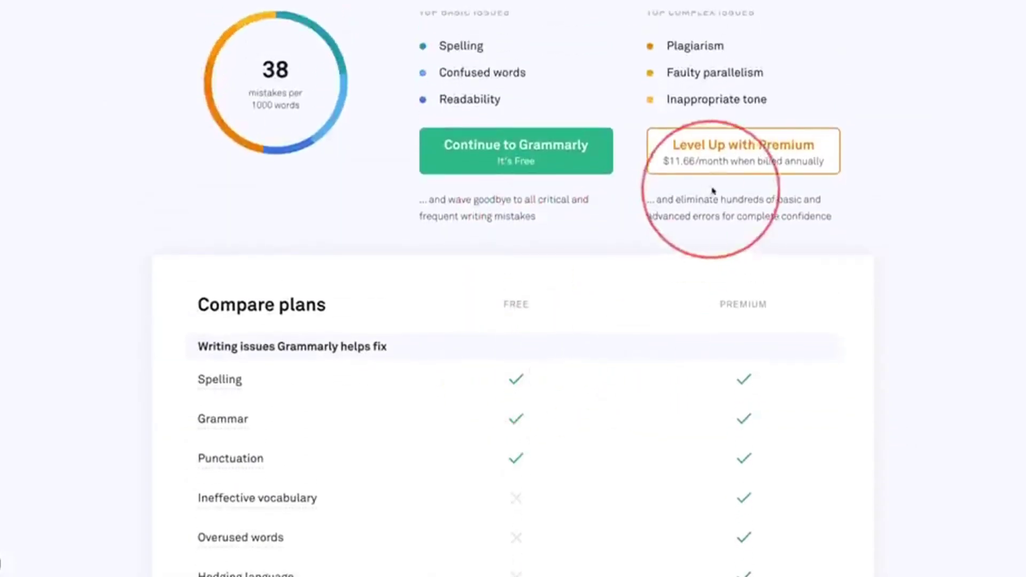
scroll(678, 218, "down", 1)
scroll(518, 332, "down", 4)
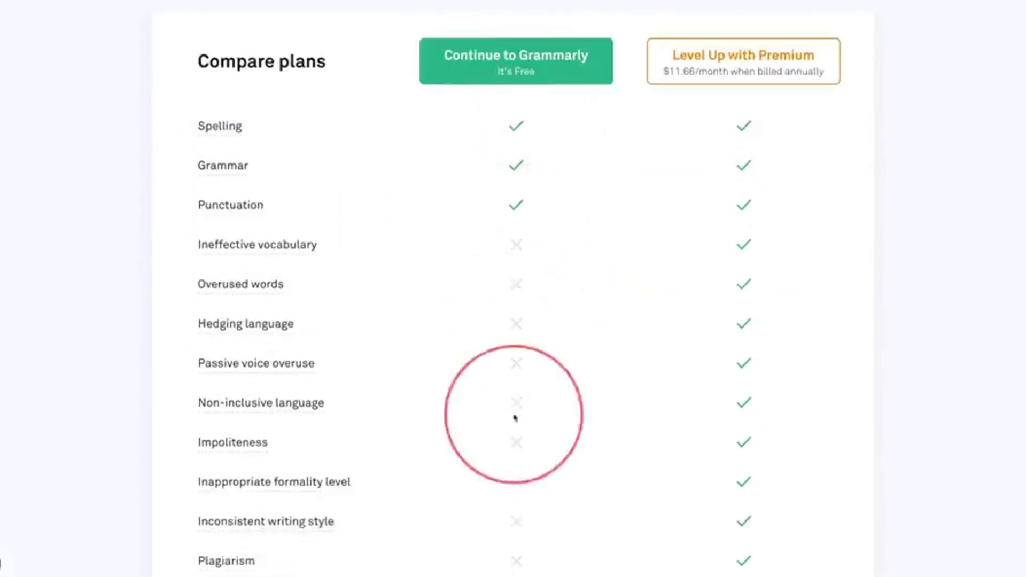
scroll(515, 316, "down", 2)
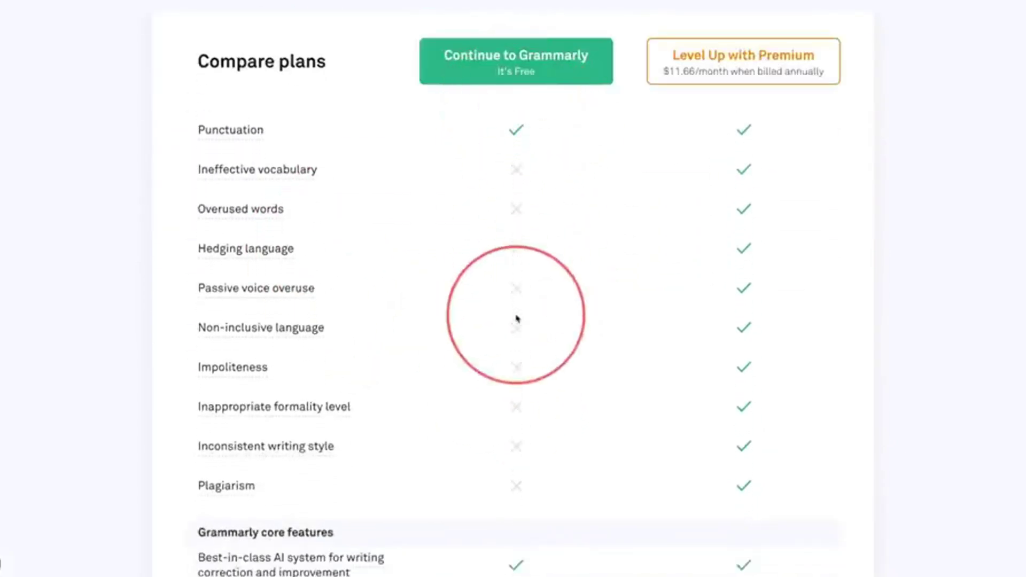
- Review the writing issues in the plan comparison, including the spelling example, and continue with the free Grammarly plan
scroll(535, 186, "up", 2)
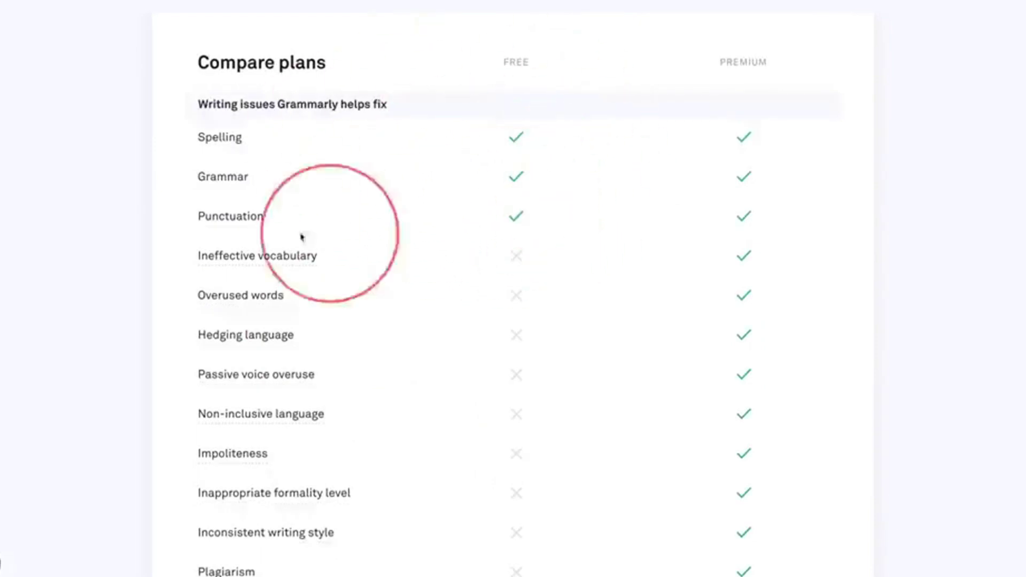
mouse_move(217, 140)
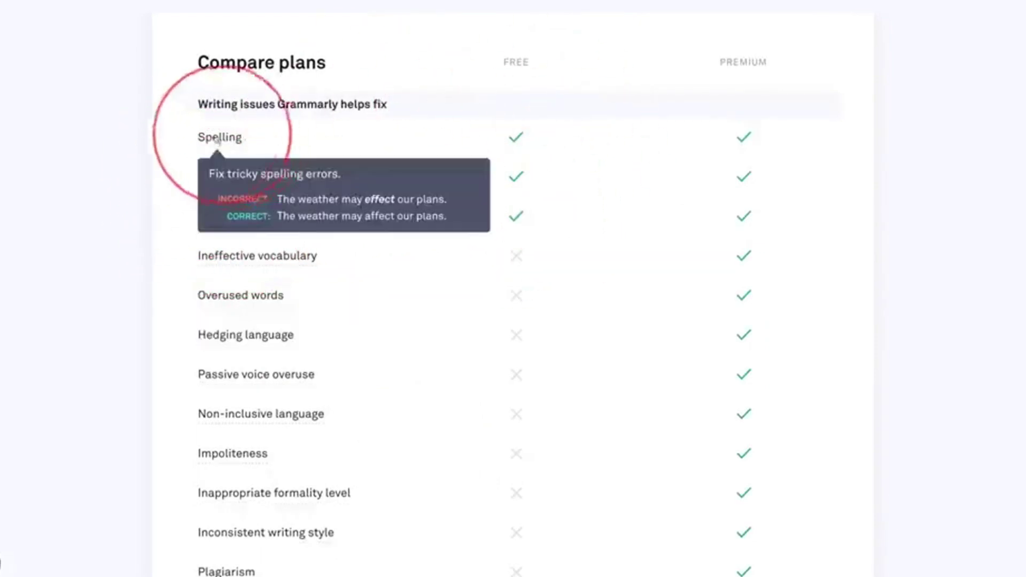
scroll(247, 193, "down", 2)
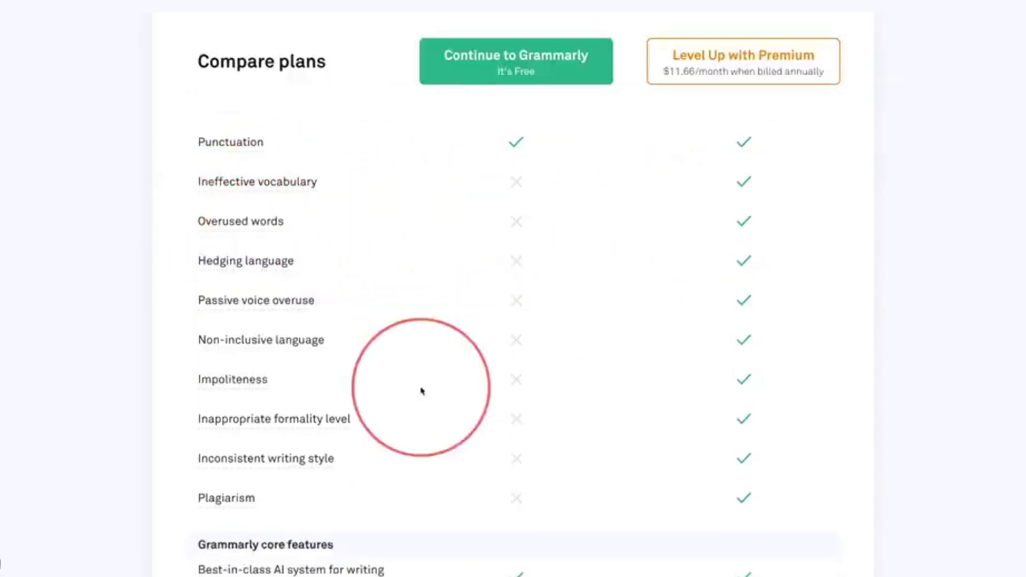
scroll(706, 524, "down", 2)
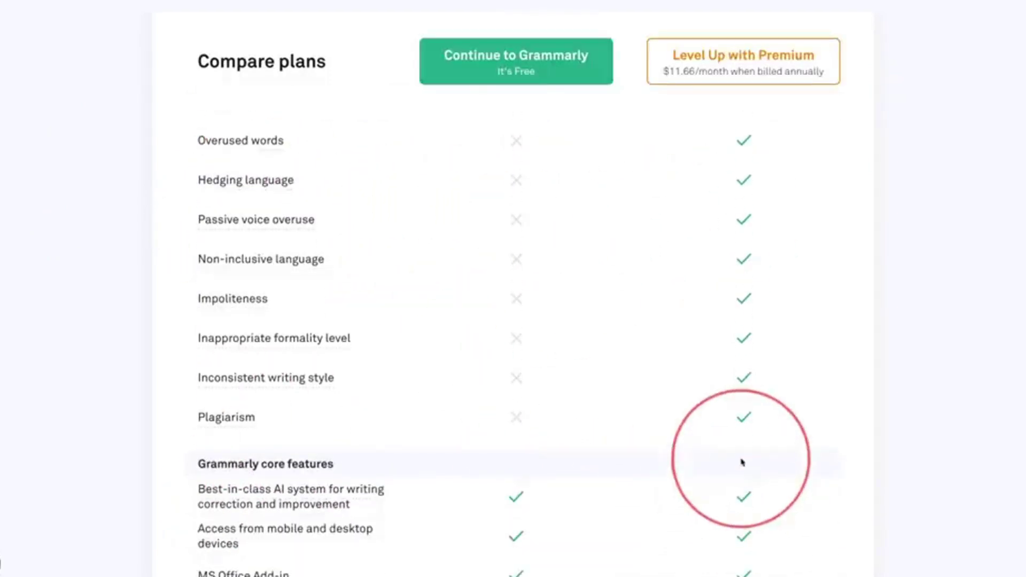
scroll(742, 462, "up", 10)
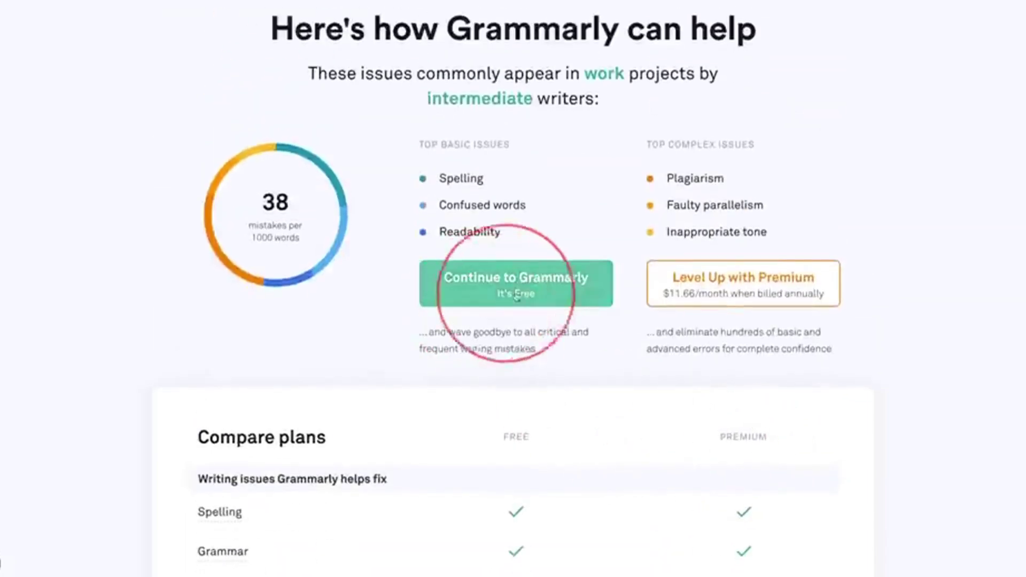
left_click(502, 292)
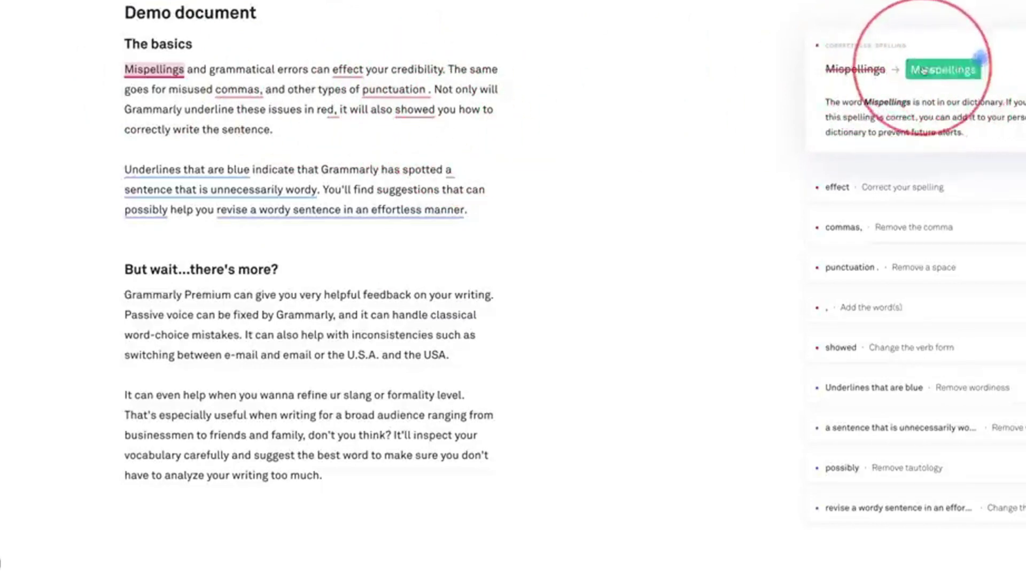
- In the demo document, accept the corrections to "Misspellings" and "affect" and remove the extra space after "punctuation"
left_click(943, 70)
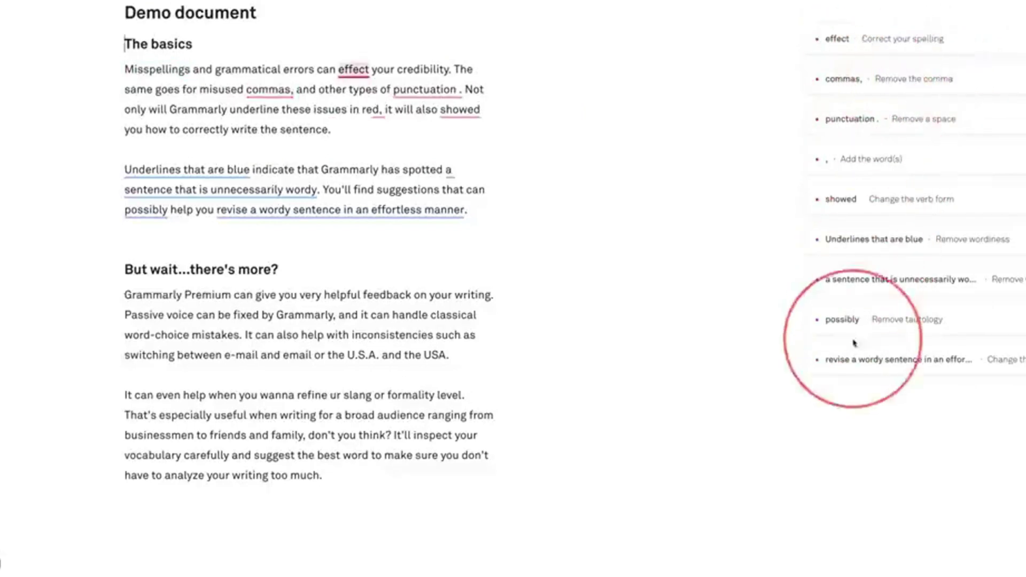
left_click(837, 38)
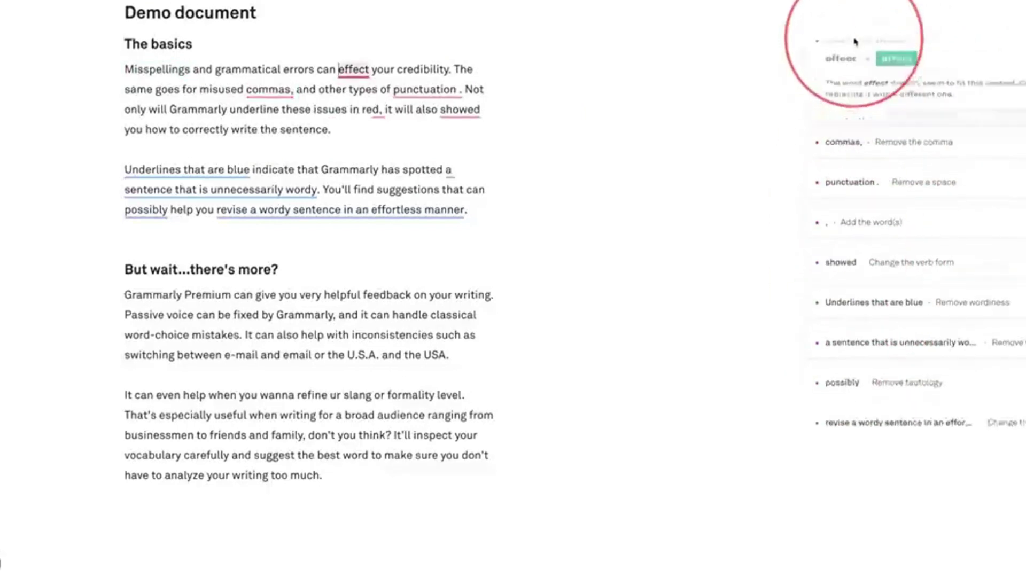
left_click(897, 70)
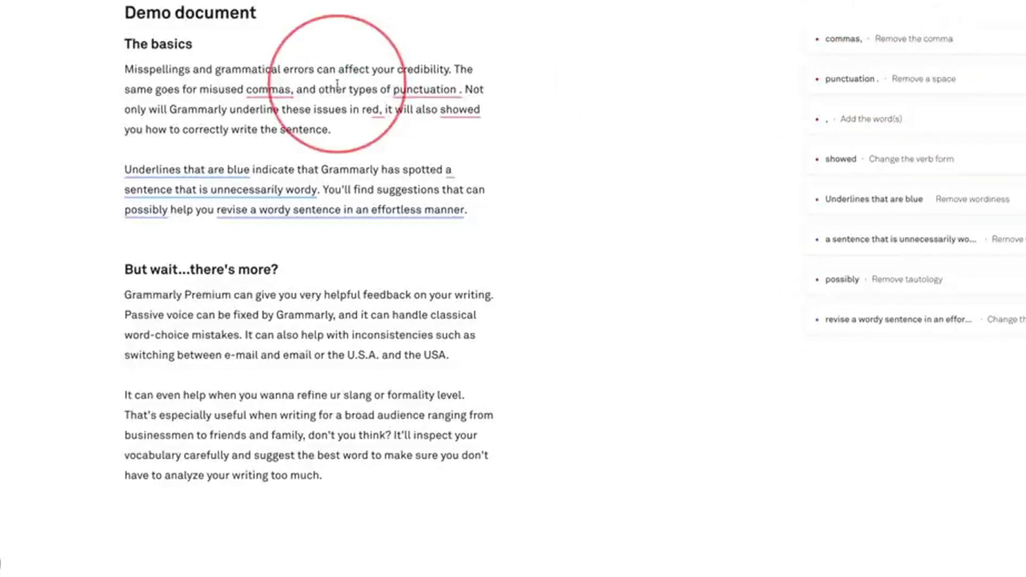
left_click(420, 89)
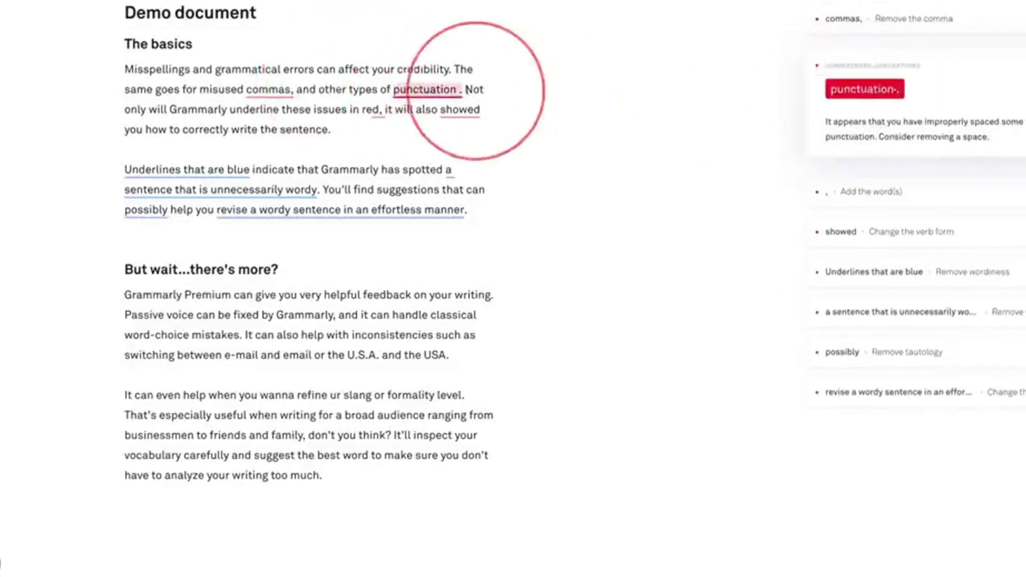
left_click(861, 90)
- Accept the suggestions changing "showed" to "show" and "Underlines that are blue" to "Blue underlines" in the demo document
left_click(460, 109)
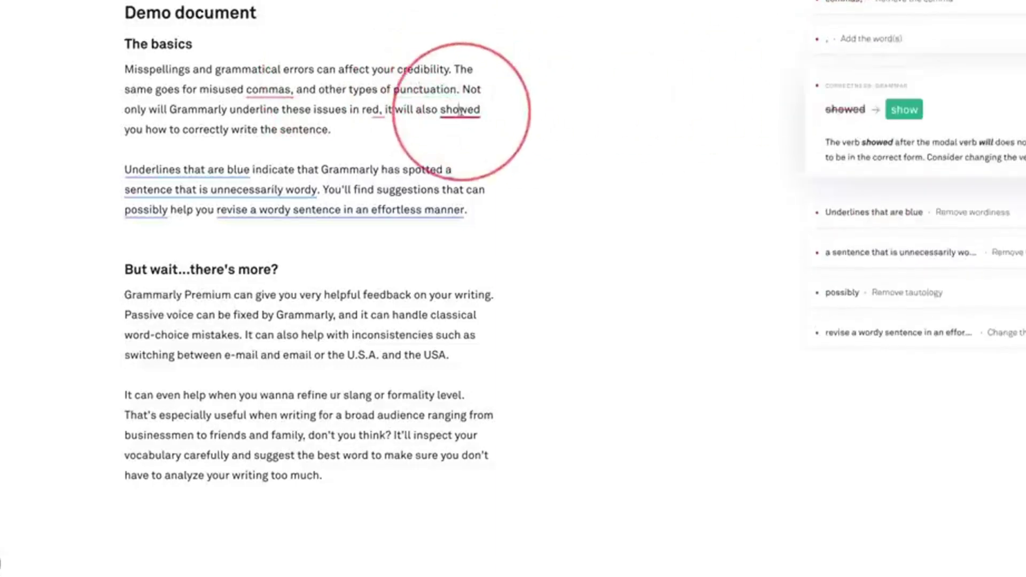
left_click(904, 109)
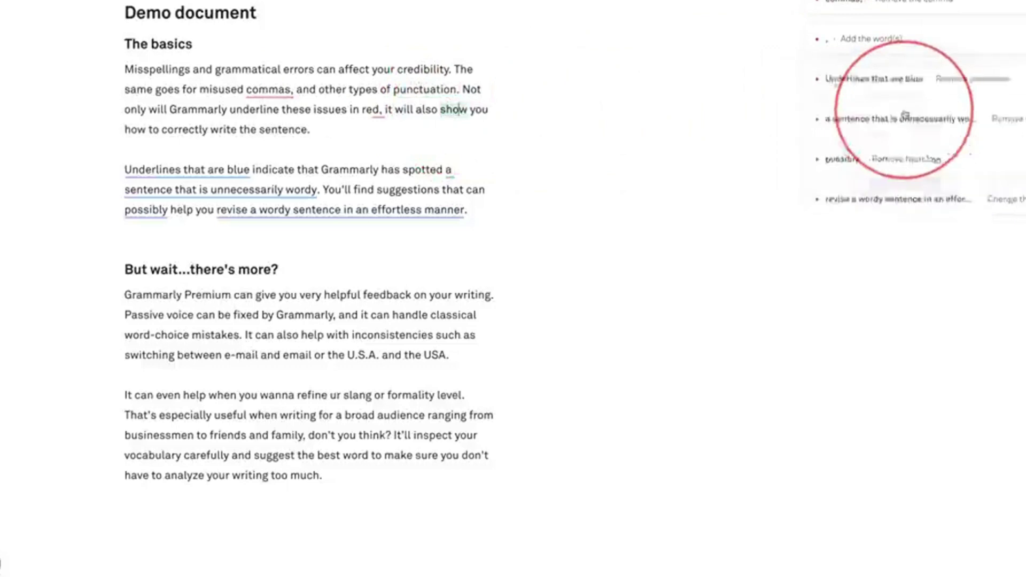
left_click(155, 174)
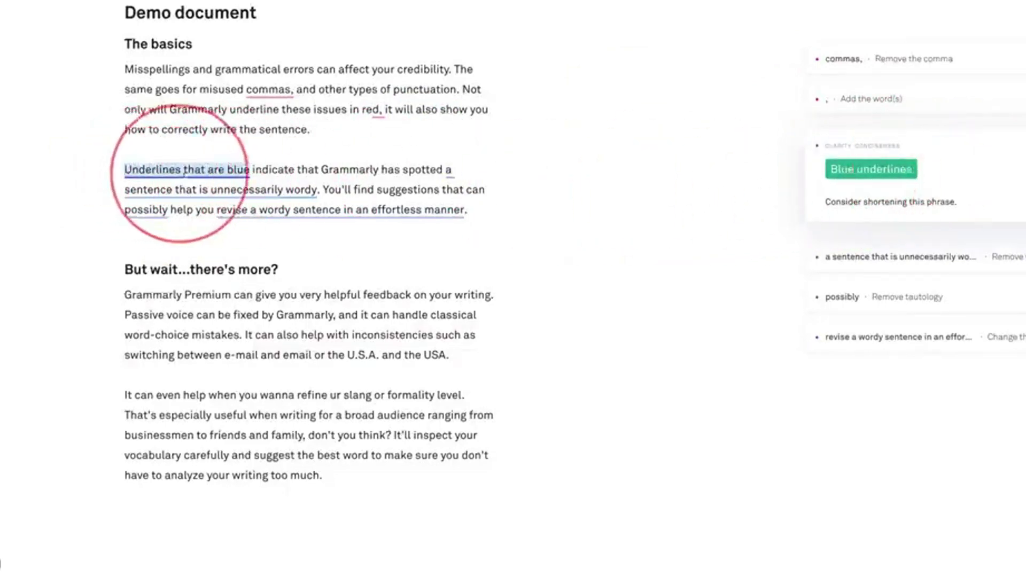
left_click(871, 170)
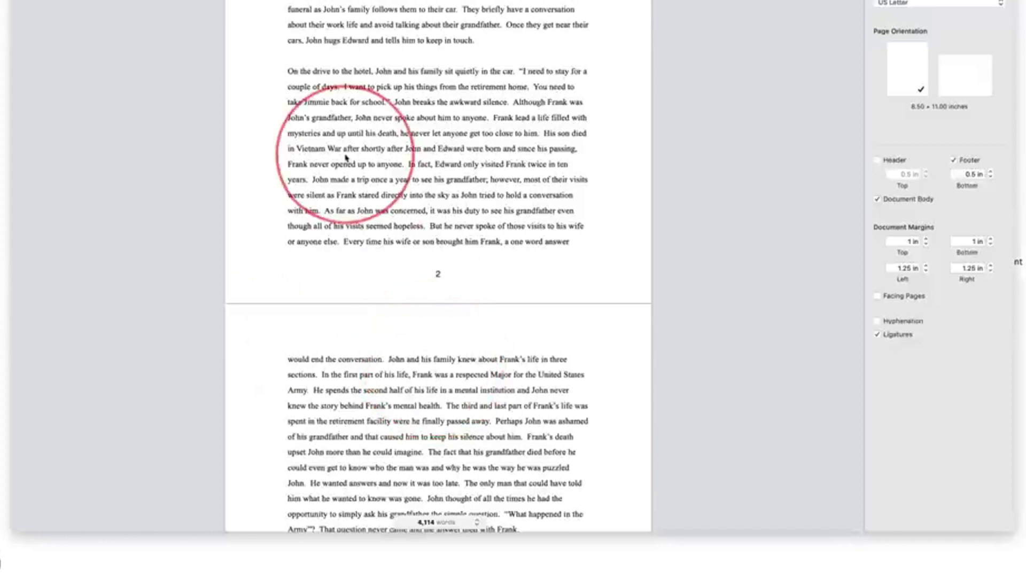
- Copy the Pages story passage starting "On the drive to the hotel" into a new Grammarly document and accept the default goals
left_click(306, 89)
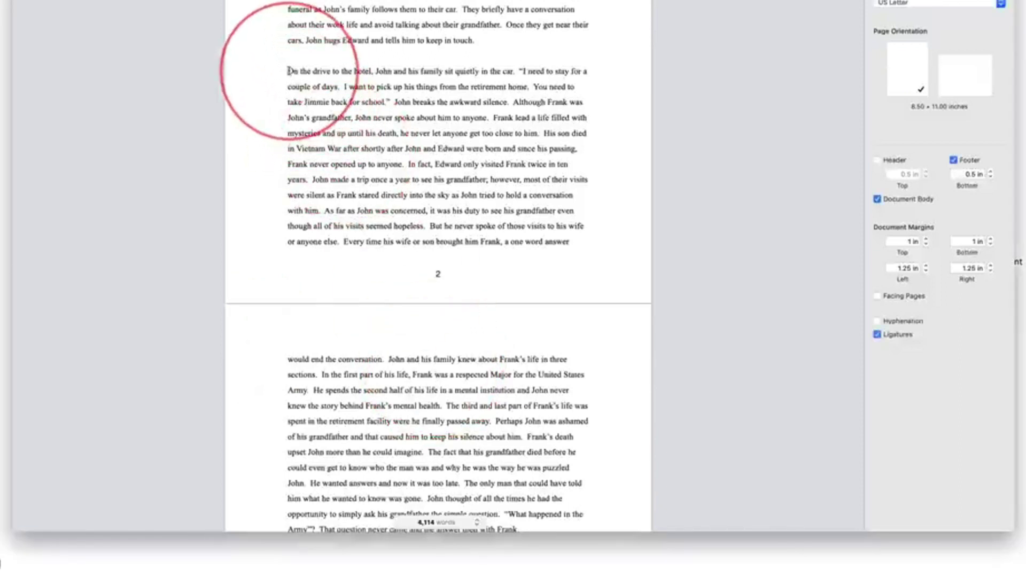
left_click_drag(289, 71, 488, 179)
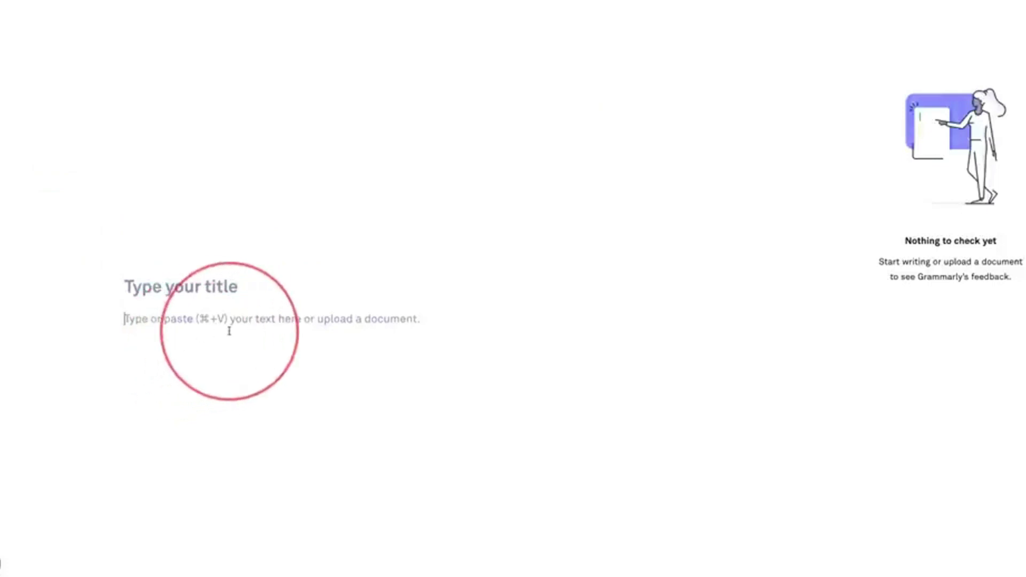
key("super+v")
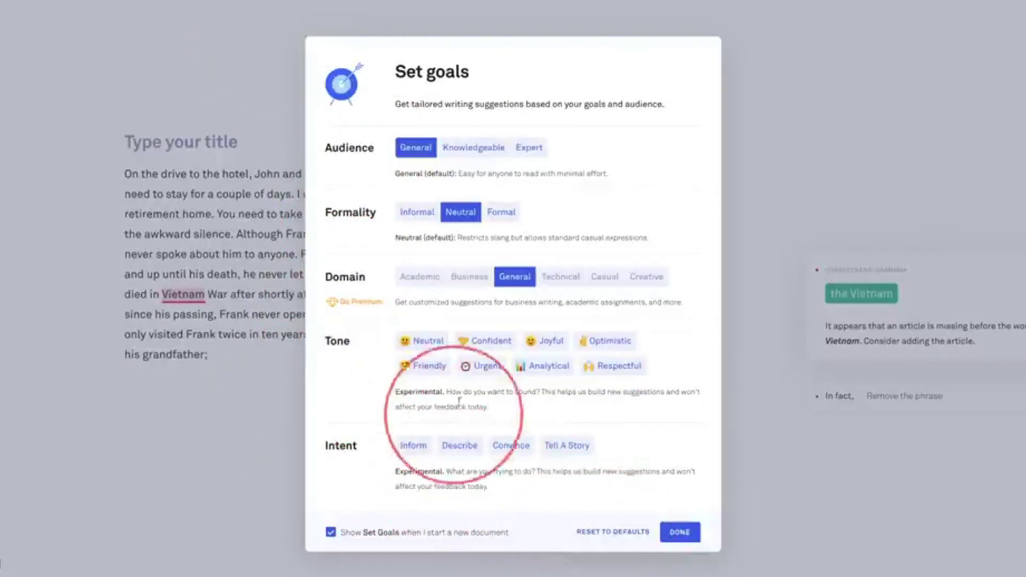
left_click(674, 535)
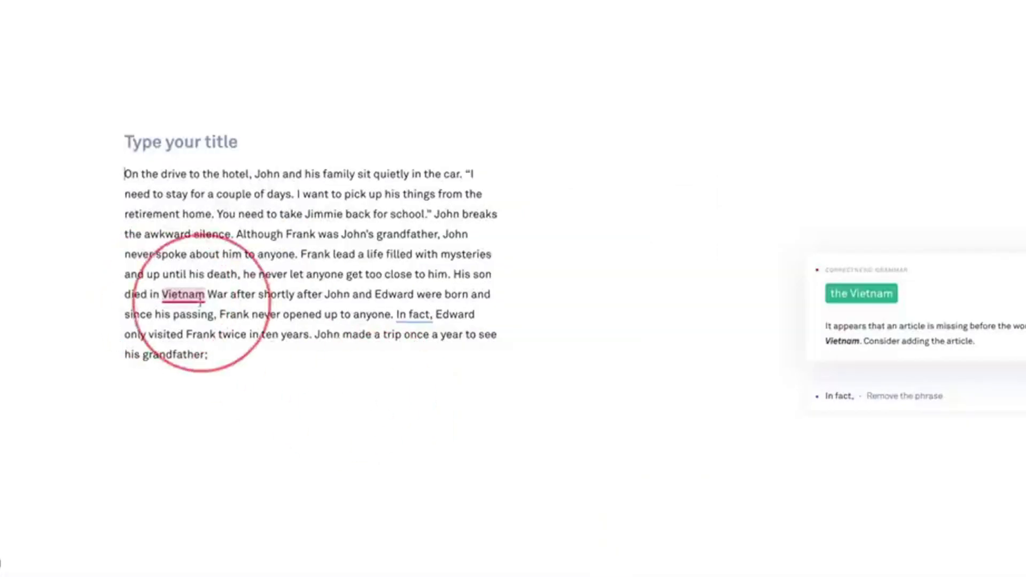
- Accept the suggestions to insert "the" before "Vietnam" and remove "In fact," in the pasted passage
left_click(872, 301)
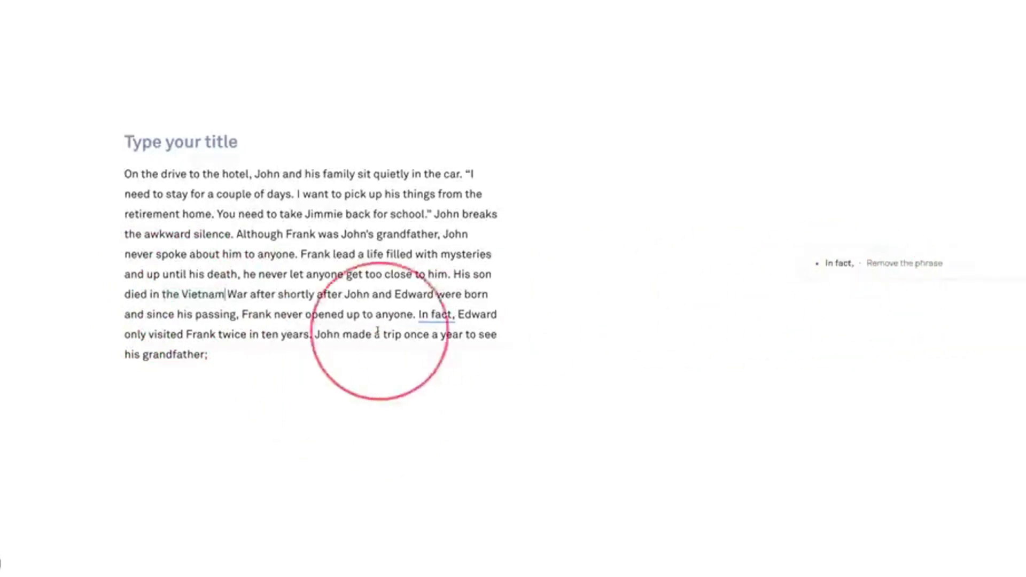
left_click(432, 315)
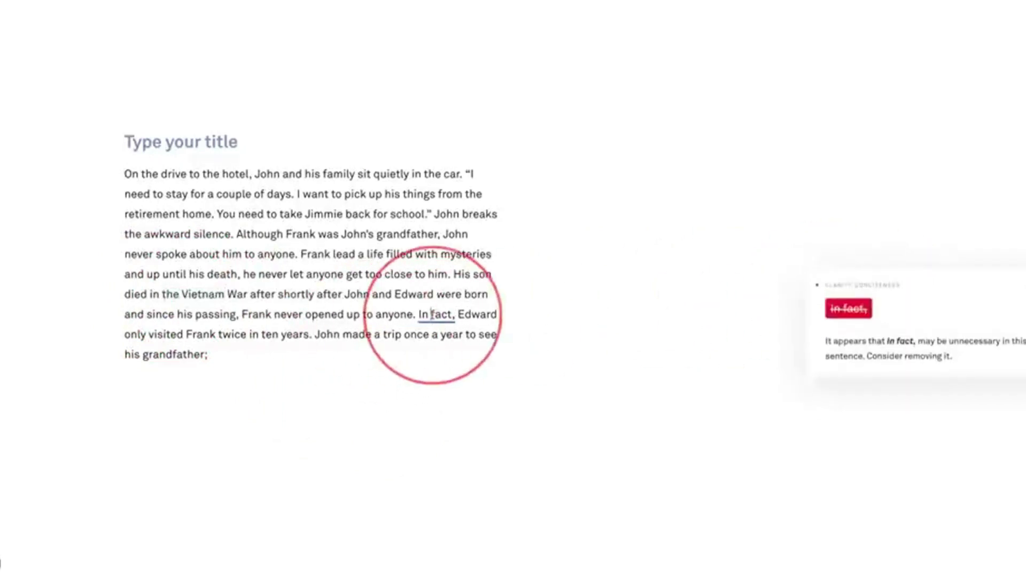
left_click(838, 317)
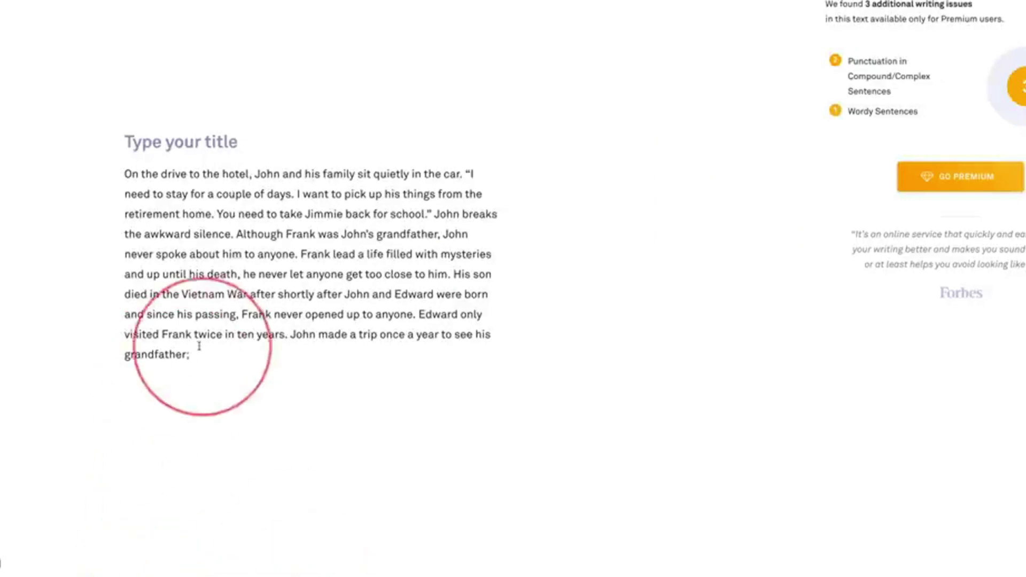
left_click_drag(198, 351, 107, 358)
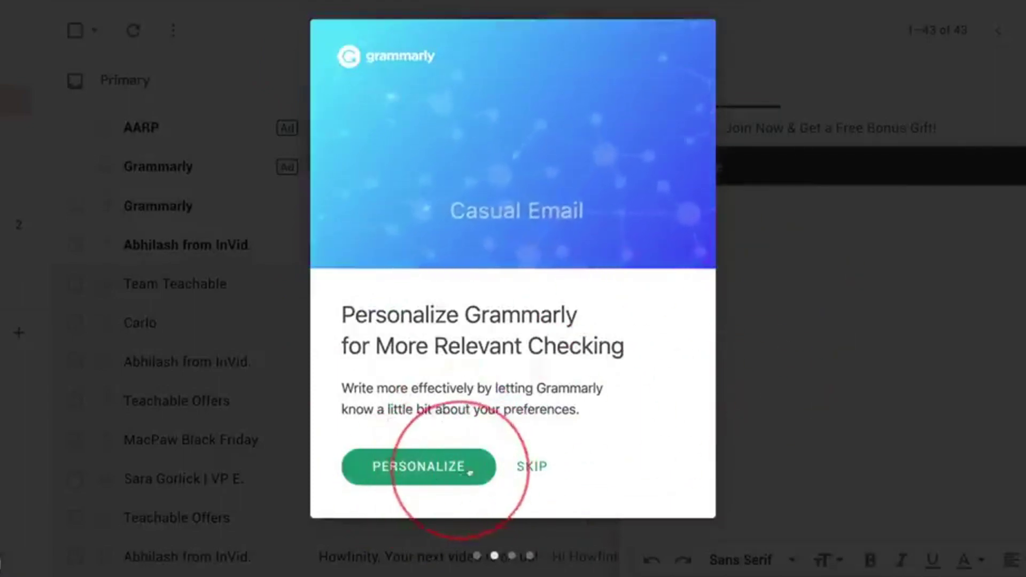
- Skip Grammarly's personalization in Gmail and copy the start of the story's New Mexico airport paragraph from Pages into the new message
left_click(541, 468)
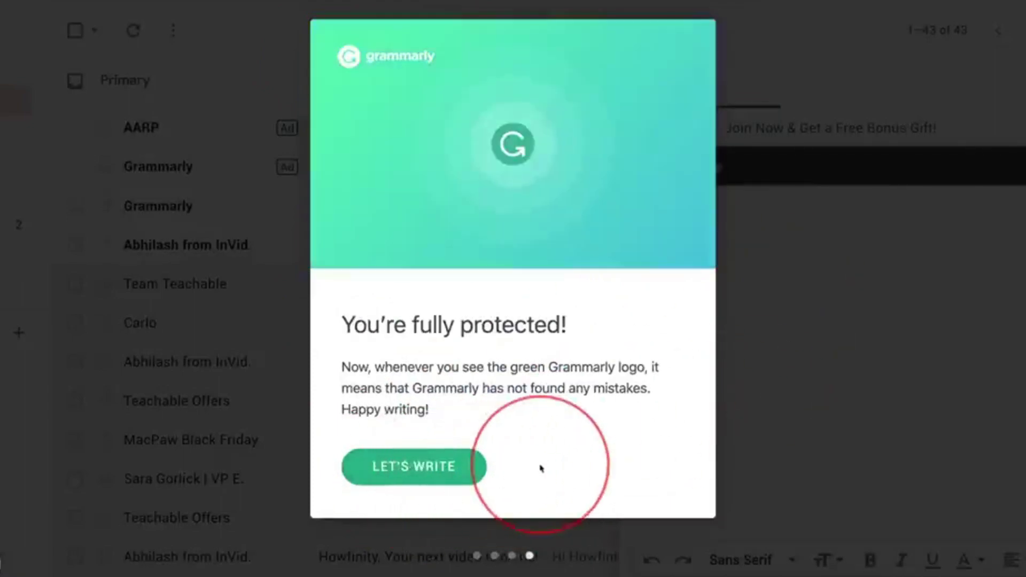
left_click(396, 468)
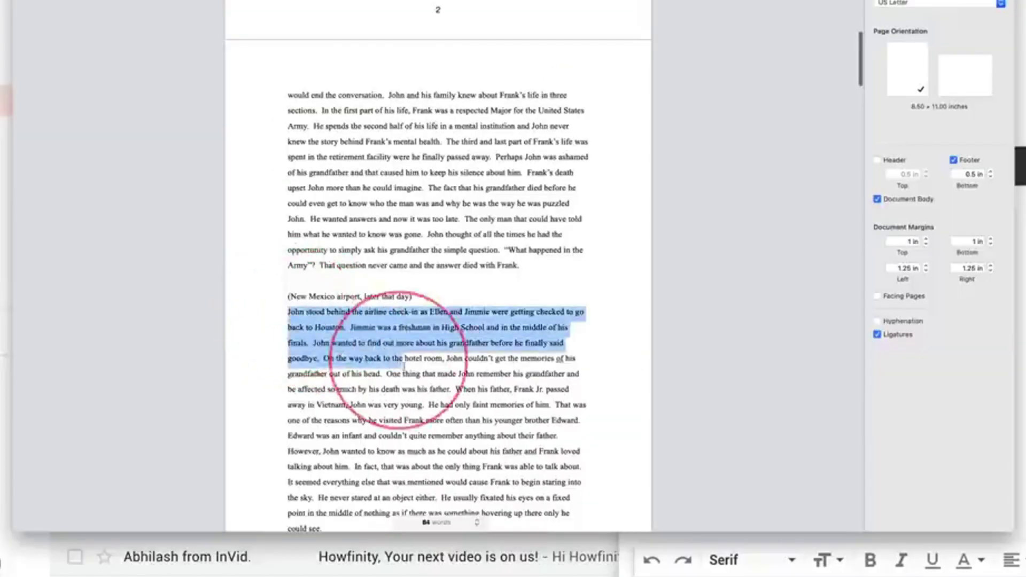
left_click_drag(355, 367, 428, 405)
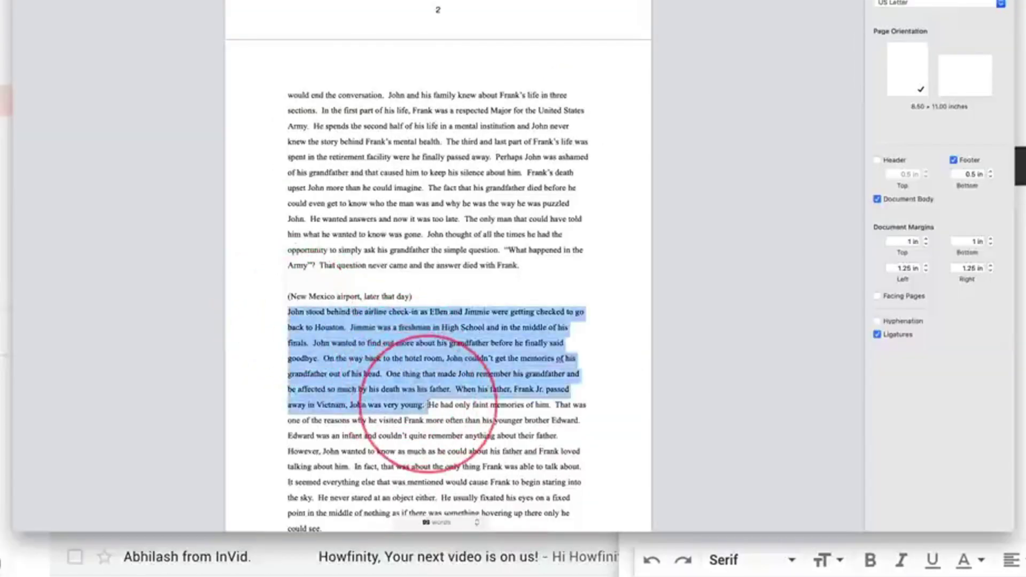
key("super+Tab")
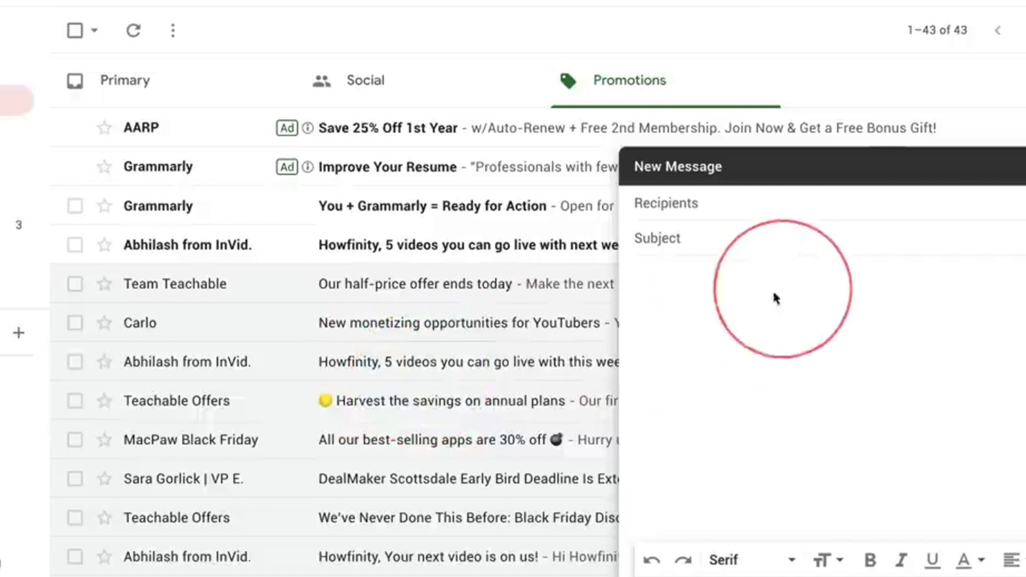
left_click(718, 300)
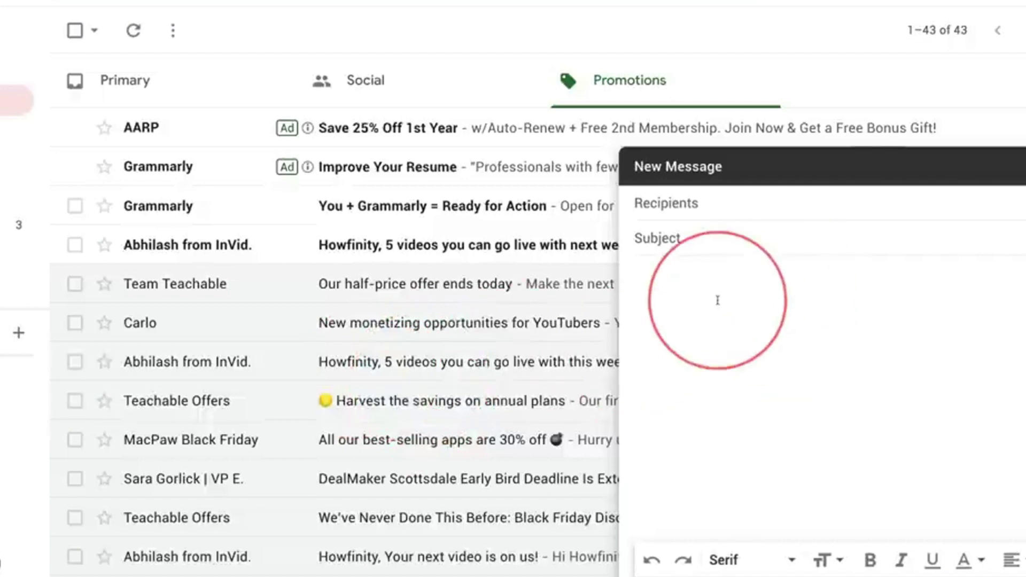
key("super+v")
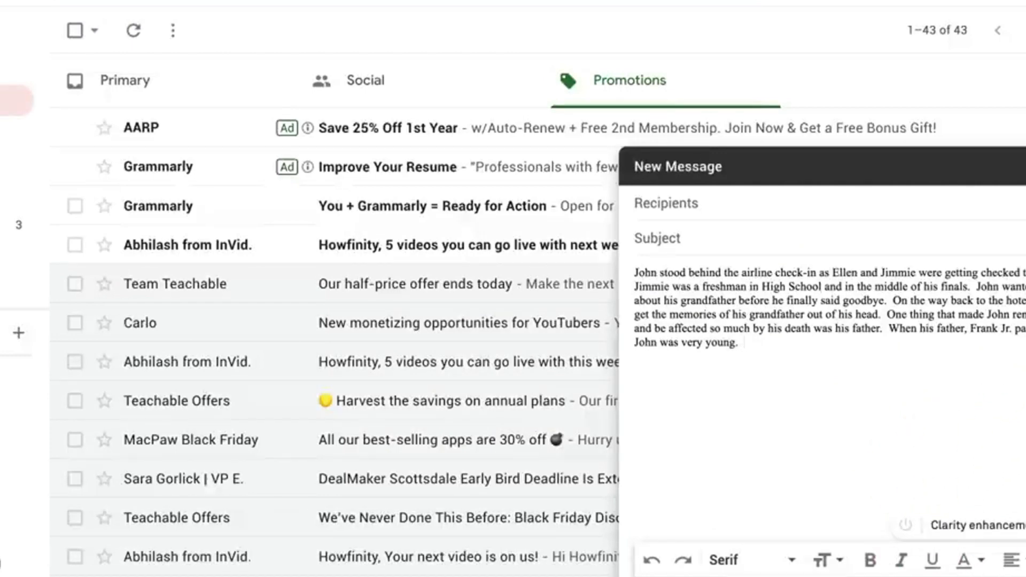
- Open Grammarly's clarity enhancement for the email and accept removing the redundant preposition "in"
left_click(955, 526)
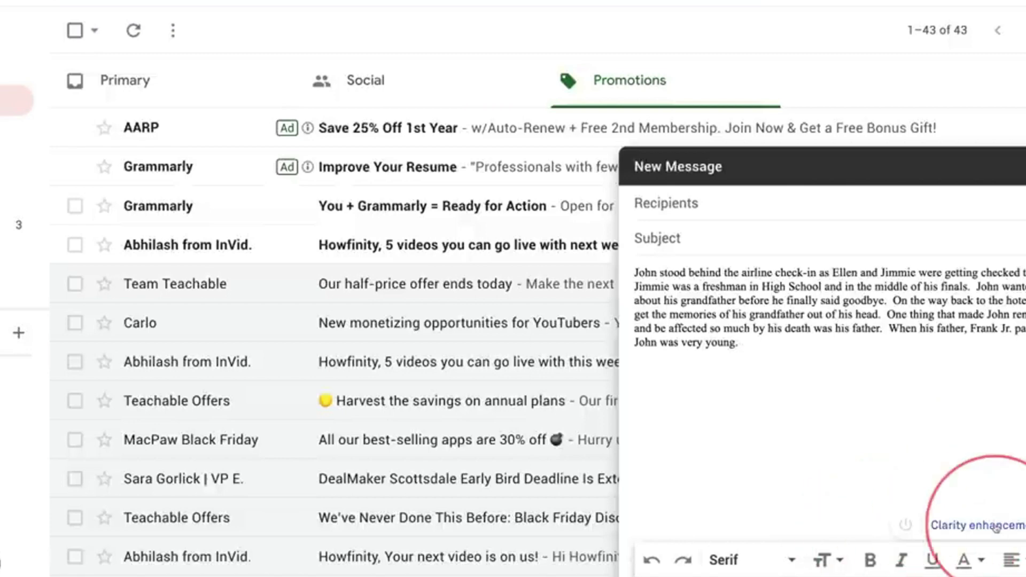
left_click(965, 530)
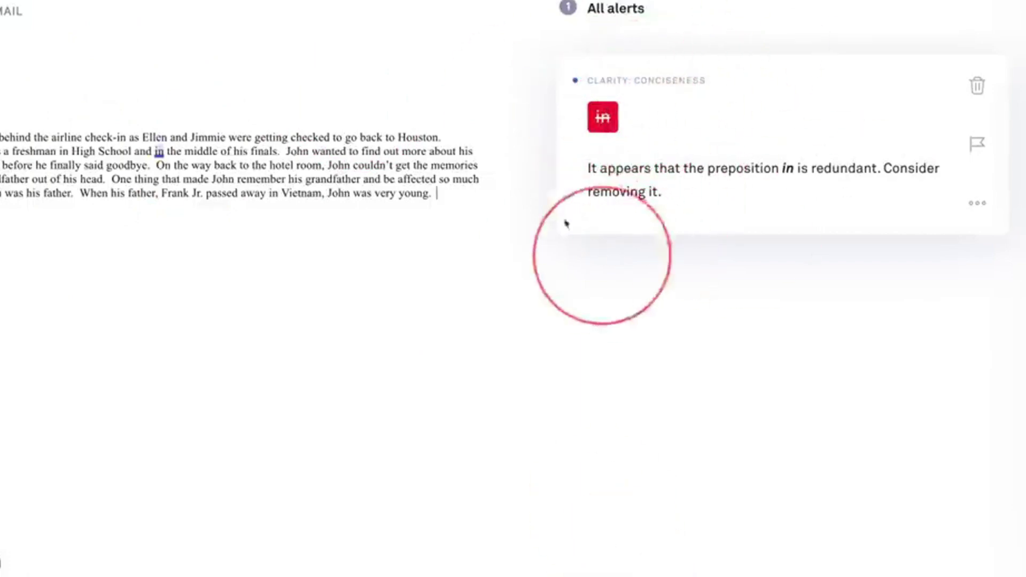
left_click(603, 117)
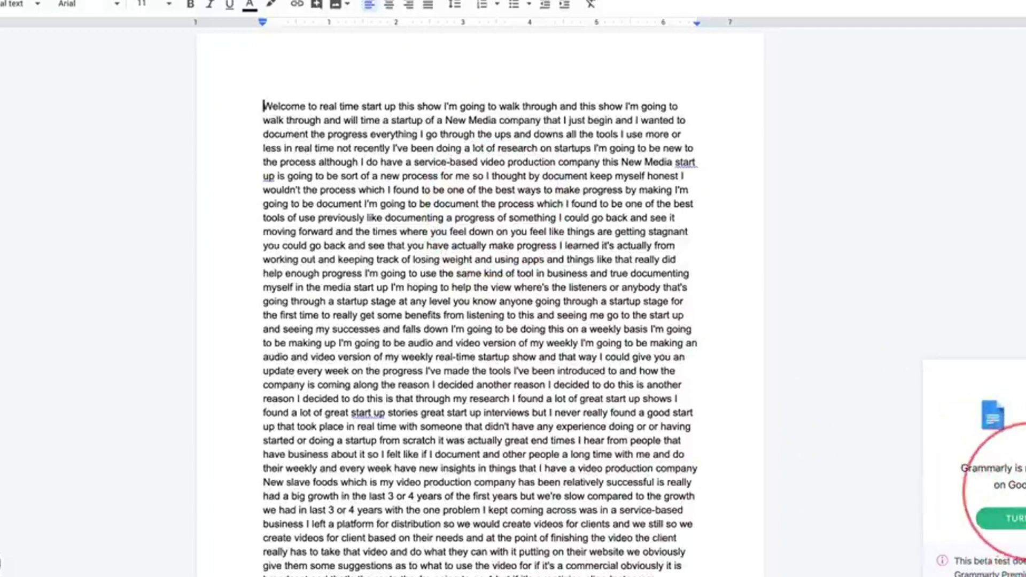
- Turn on Grammarly in the Google Docs document and delete the text following "company is coming along the reason"
left_click(1021, 519)
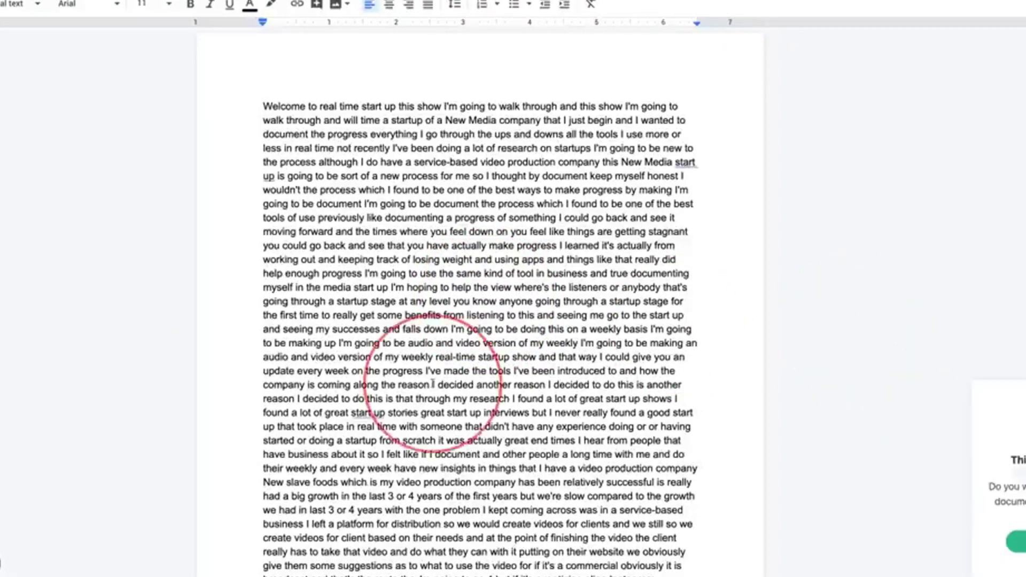
left_click_drag(433, 385, 690, 575)
key("BackSpace")
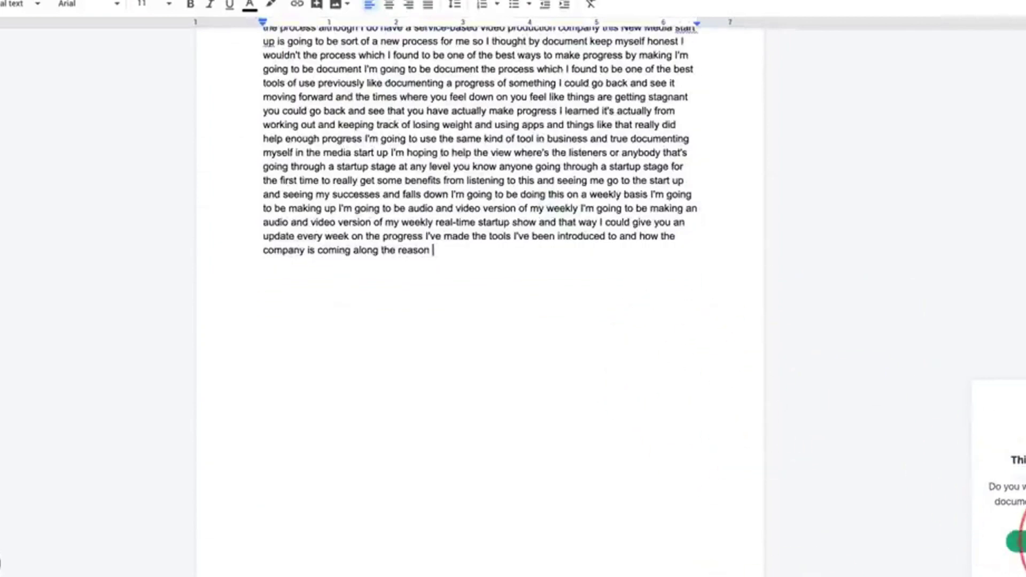
- Accept Grammarly's correction of "make" to "made" in the phrase "you have actually make progress" in the document
scroll(310, 315, "up", 3)
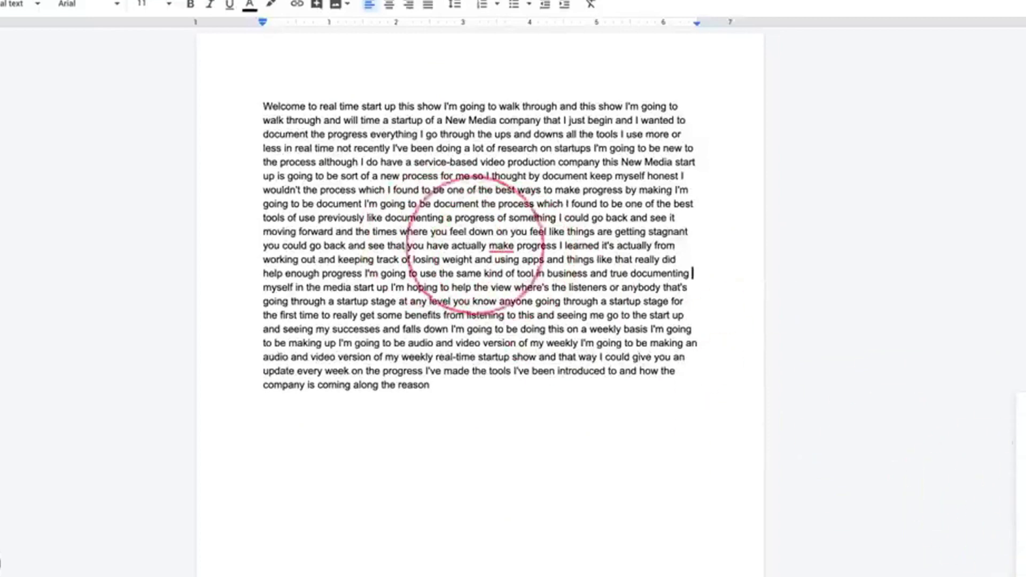
mouse_move(500, 247)
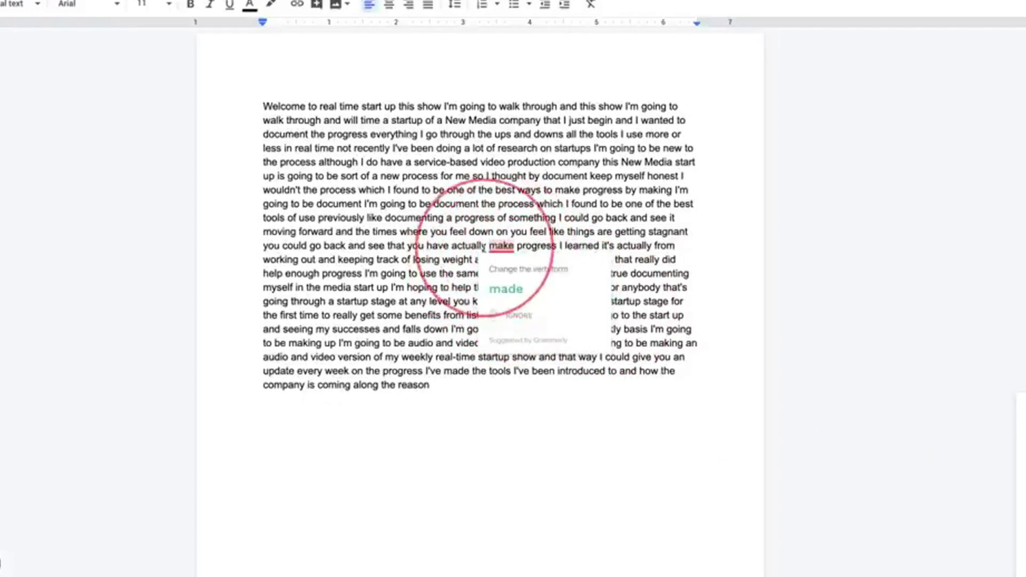
left_click(514, 289)
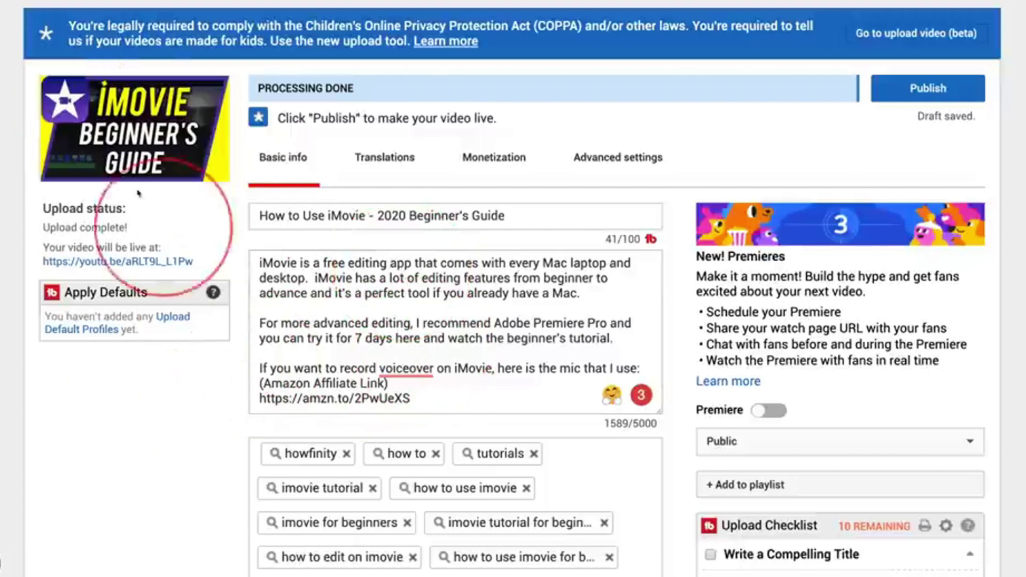
- In the YouTube upload page's video description, accept Grammarly's suggestion to add the article in "record a voiceover"
scroll(344, 367, "down", 2)
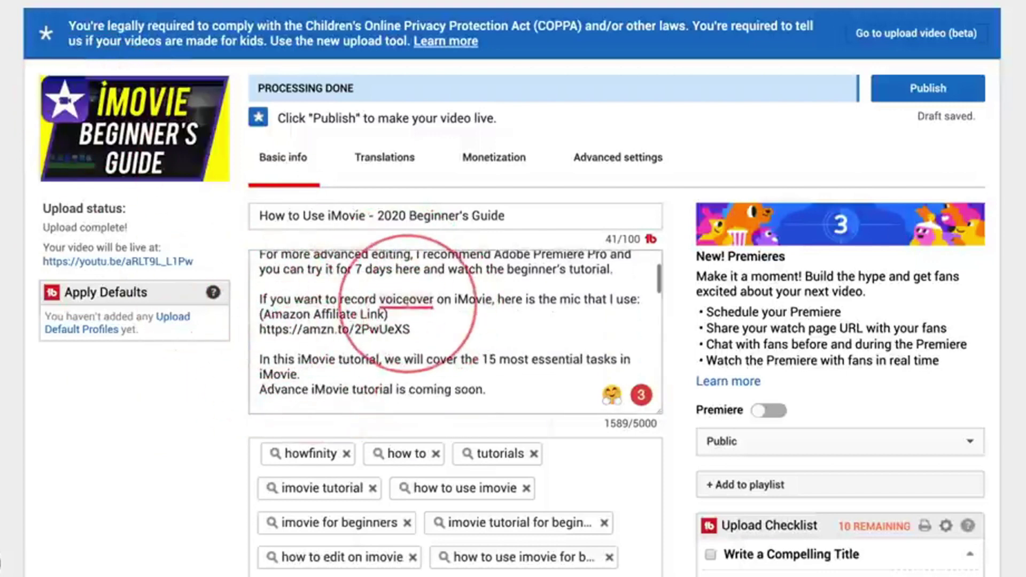
mouse_move(407, 301)
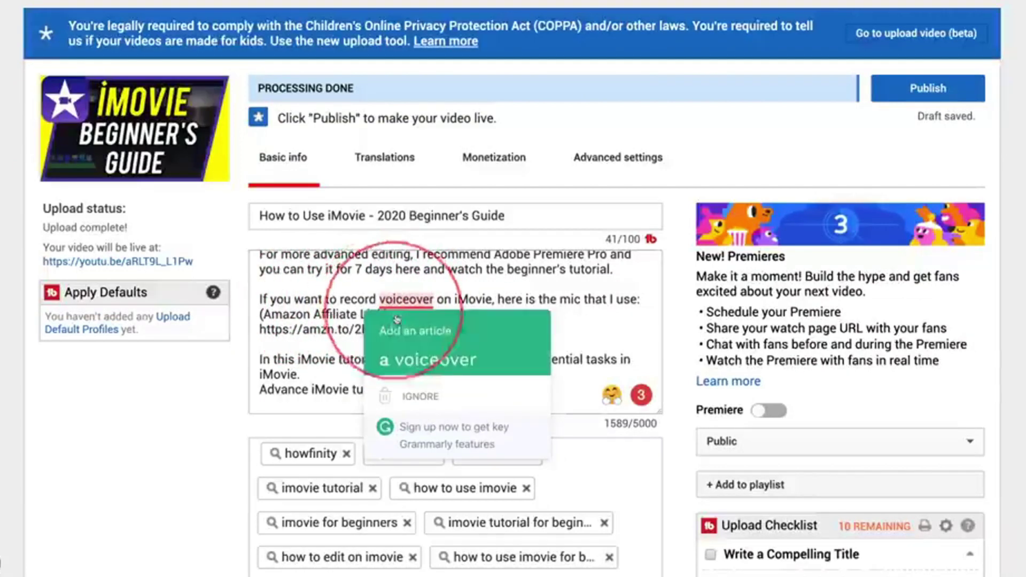
left_click(411, 354)
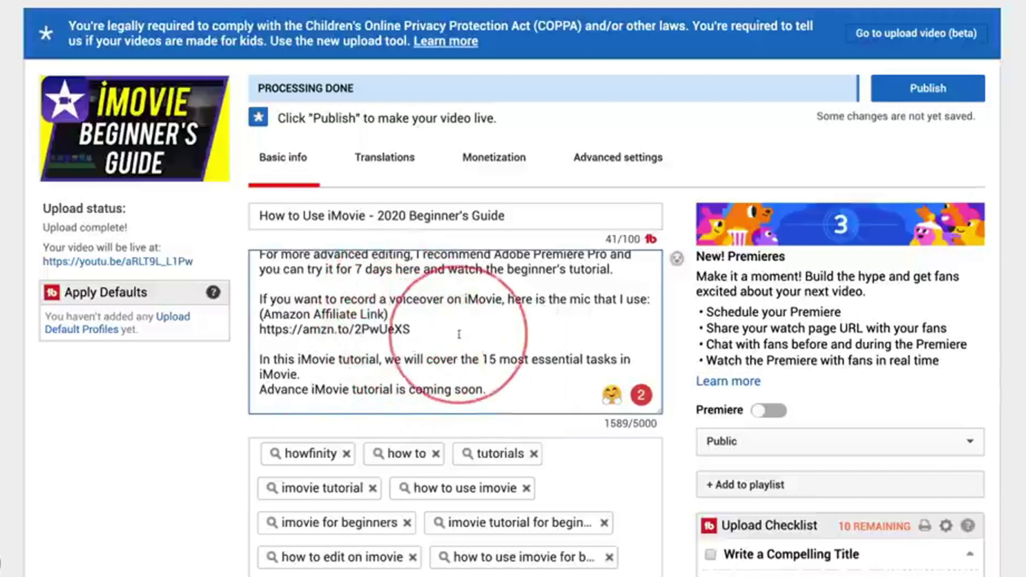
- Accept Grammarly's suggestion "the timeline" for the underlined word ending item 3 of the description's task list
scroll(454, 334, "down", 2)
mouse_move(642, 397)
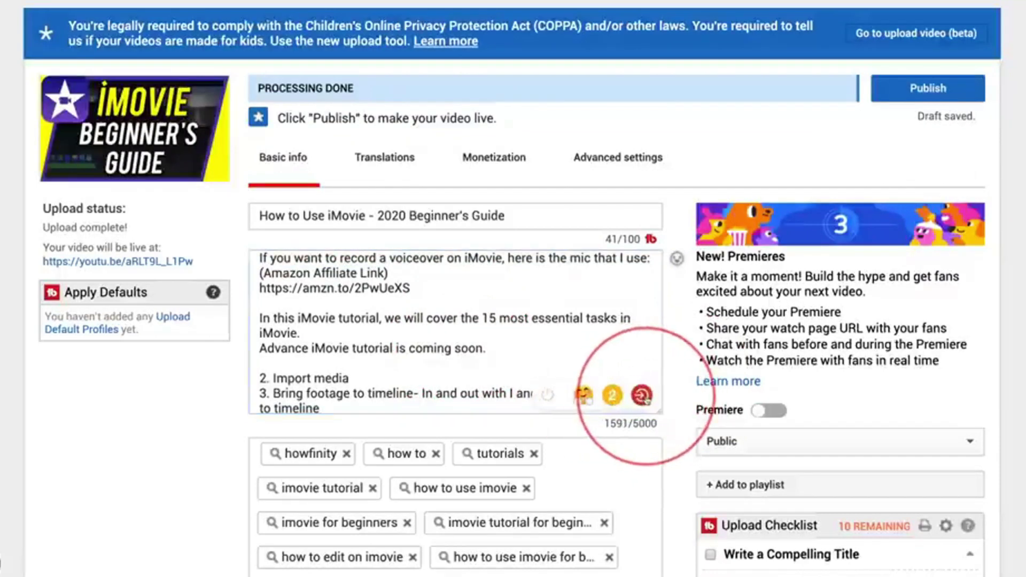
scroll(326, 344, "up", 3)
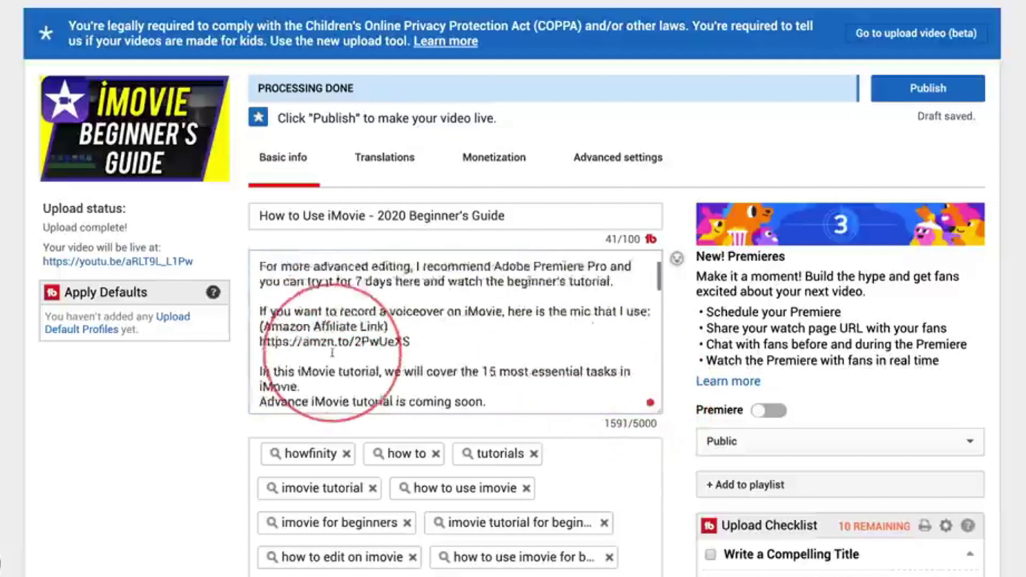
scroll(368, 357, "down", 4)
scroll(367, 348, "down", 3)
scroll(347, 321, "up", 2)
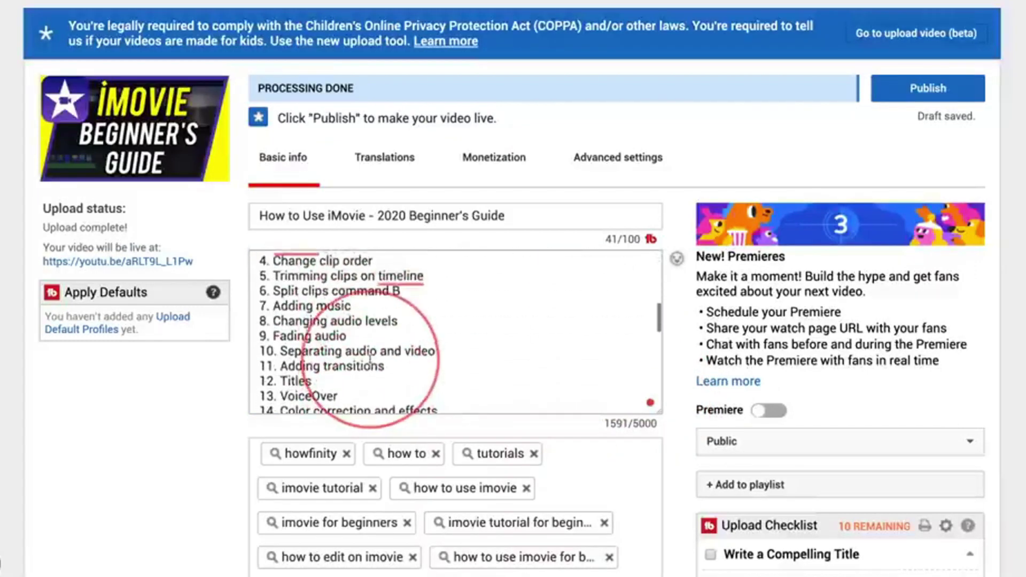
mouse_move(400, 278)
scroll(321, 252, "up", 3)
scroll(283, 299, "down", 3)
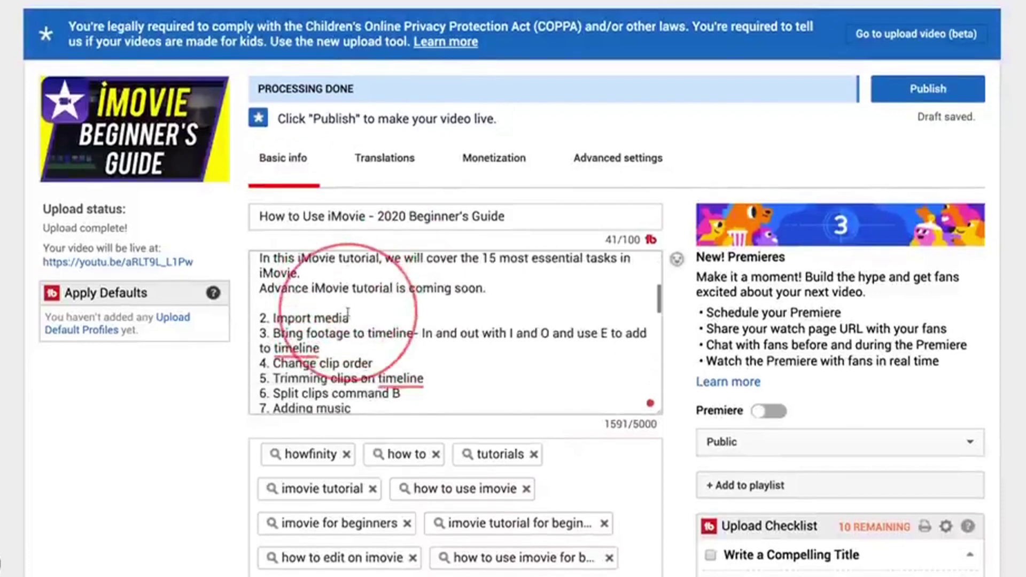
mouse_move(285, 313)
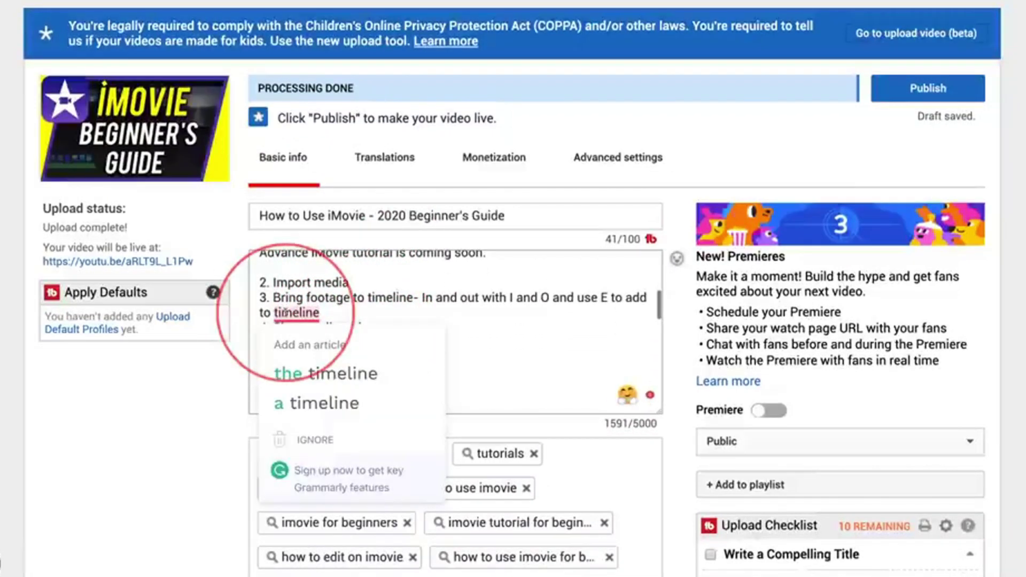
left_click(326, 373)
- Accept the suggestion "a timeline" for item 5, "Trimming clips on timeline", and look over the corrected description
scroll(347, 342, "down", 2)
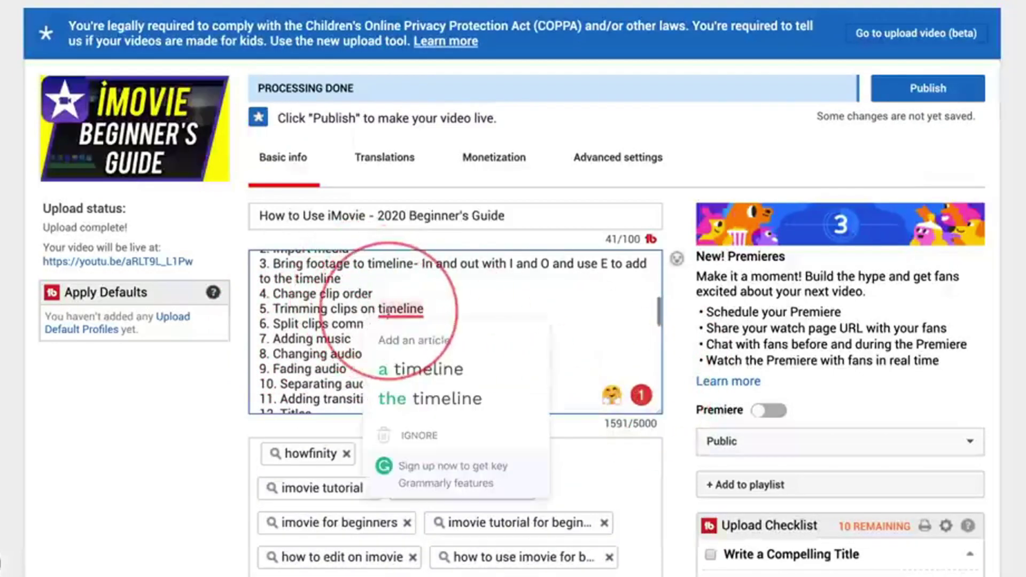
left_click(397, 364)
scroll(396, 364, "down", 3)
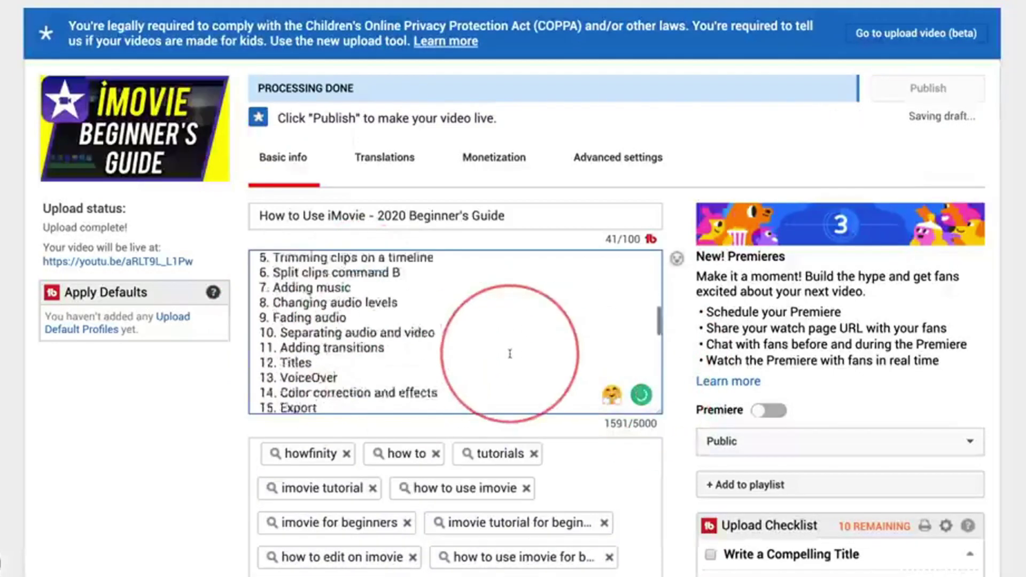
scroll(366, 298, "up", 3)
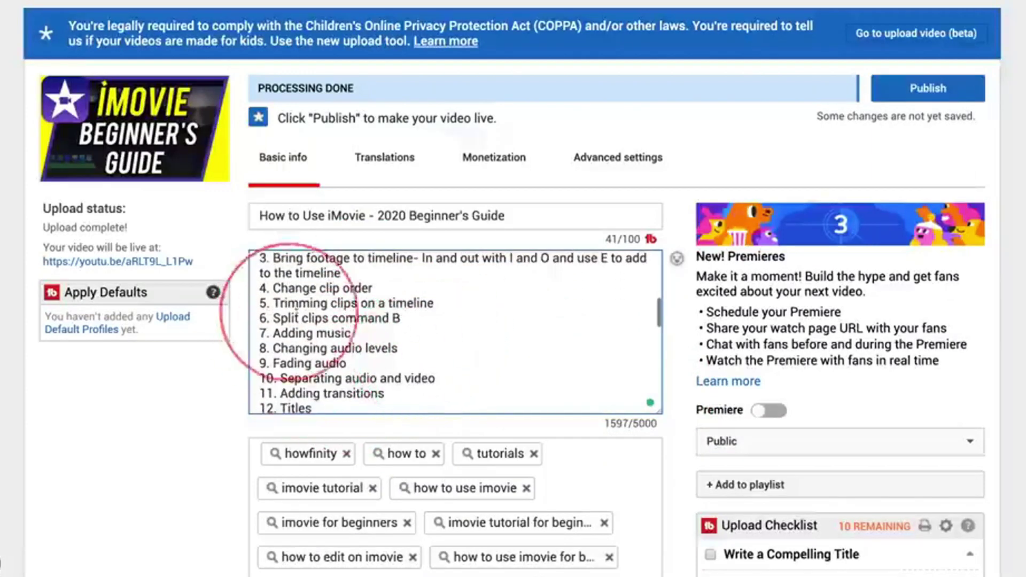
scroll(321, 310, "up", 3)
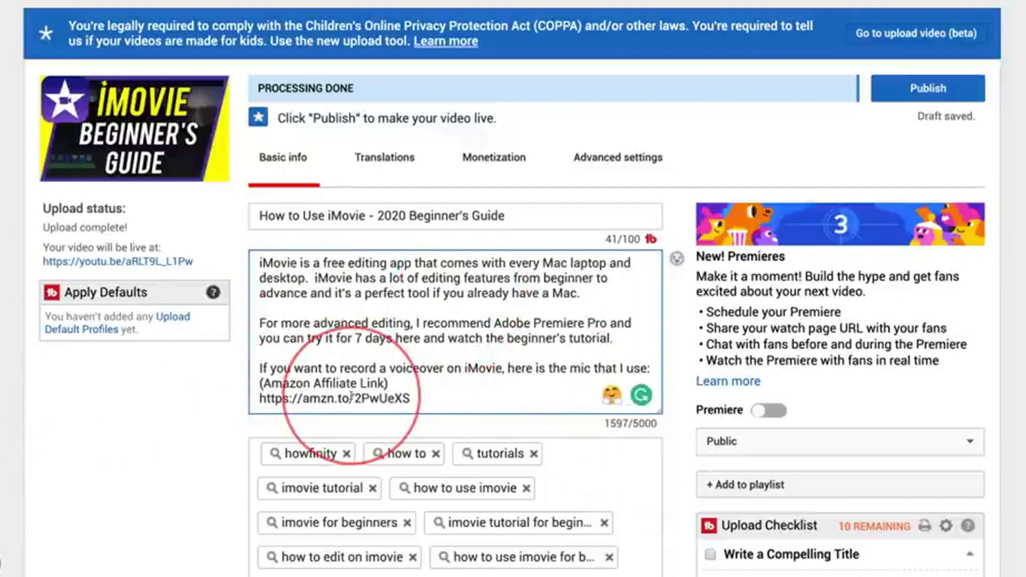
scroll(243, 384, "down", 2)
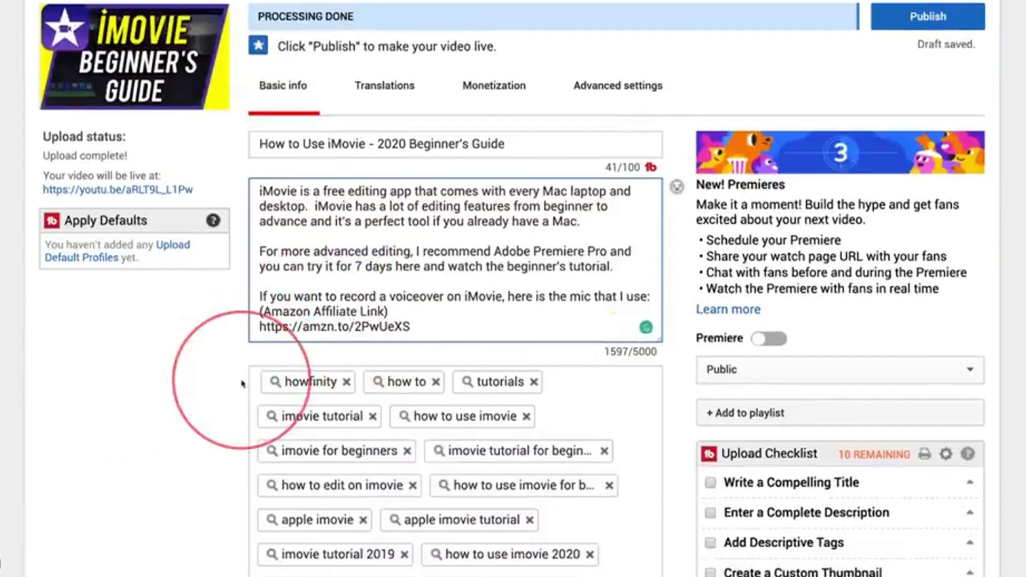
scroll(242, 384, "up", 2)
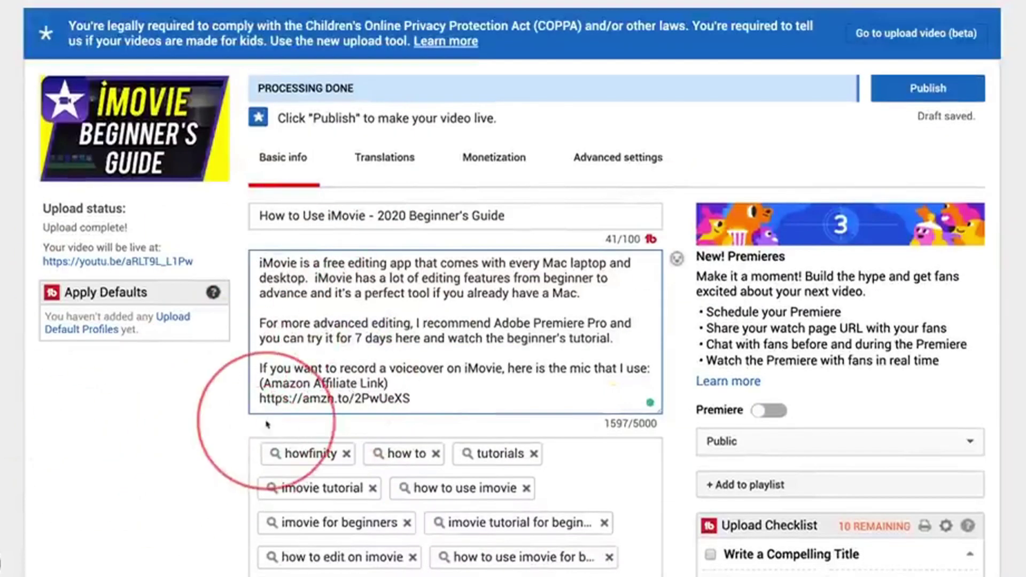